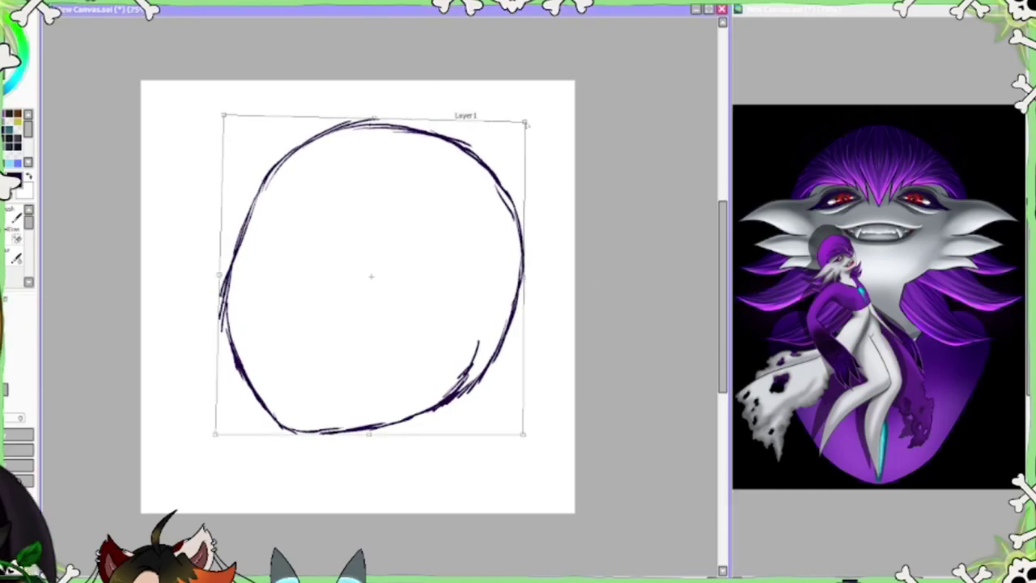
# - Sketch two curved guidelines crossing the head shape to mark the face's centre and eye level
pyautogui.moveTo(425, 139)
pyautogui.mouseDown()
pyautogui.moveTo(389, 189)
pyautogui.moveTo(290, 435)
pyautogui.mouseUp()
pyautogui.press('Delete')
pyautogui.moveTo(238, 204); pyautogui.dragTo(463, 348)
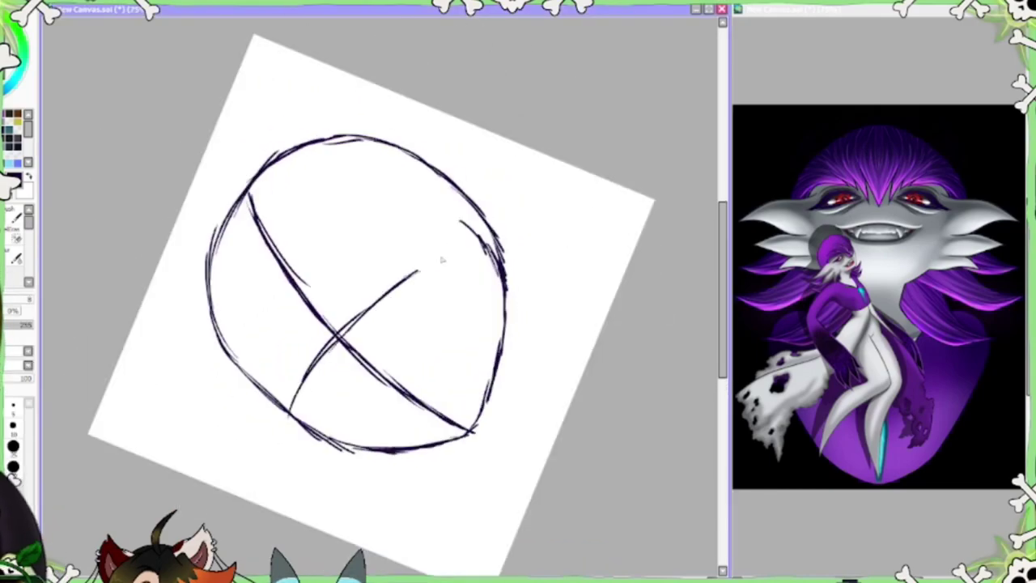
# - Sketch the two neck lines below the head and lower the opacity of the base sketch
pyautogui.press('Home')
pyautogui.moveTo(304, 437); pyautogui.dragTo(307, 512)
pyautogui.moveTo(437, 405); pyautogui.dragTo(450, 512)
pyautogui.moveTo(24, 324); pyautogui.dragTo(10, 324)
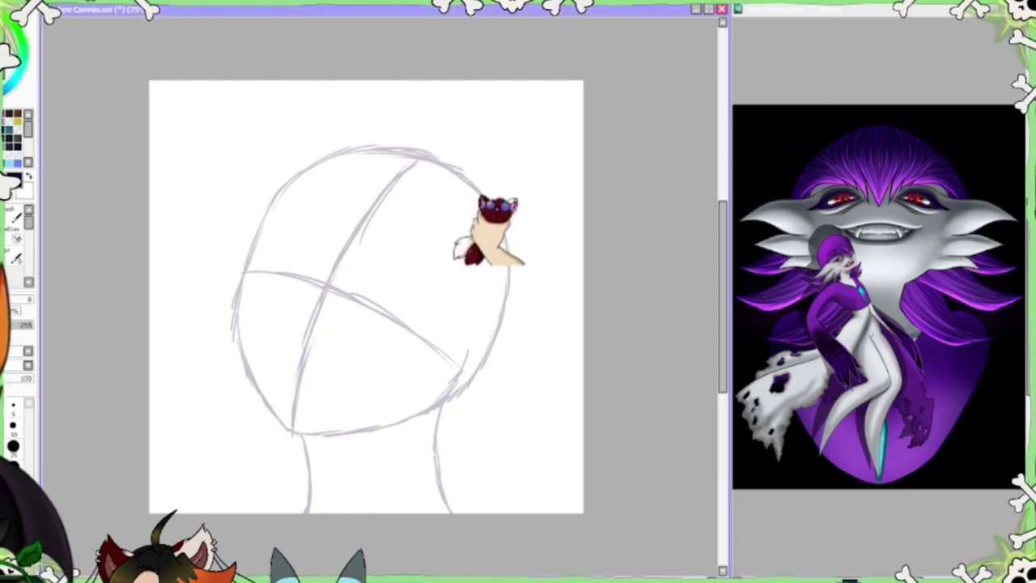
# - Sketch the jagged fringe over the forehead and the large ear fins extending off the canvas's right edge
pyautogui.moveTo(365, 156)
pyautogui.mouseDown()
pyautogui.moveTo(369, 217)
pyautogui.moveTo(466, 202)
pyautogui.mouseUp()
pyautogui.moveTo(401, 233); pyautogui.dragTo(583, 229)
pyautogui.moveTo(474, 312); pyautogui.dragTo(583, 296)
pyautogui.moveTo(449, 353); pyautogui.dragTo(583, 408)
pyautogui.moveTo(530, 319); pyautogui.dragTo(583, 353)
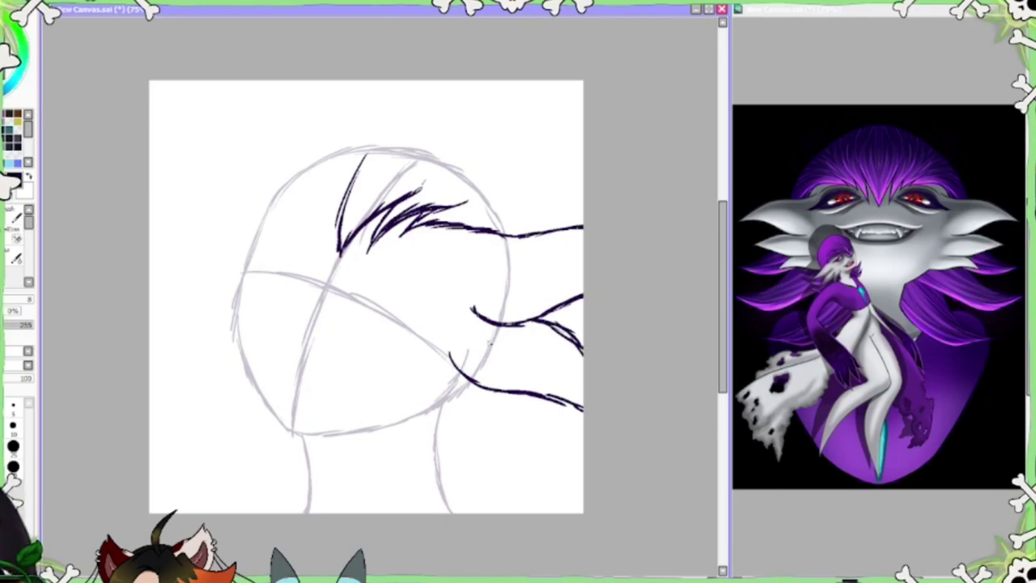
# - Clean up the inner ends of the right ear fins and add a smaller pointed fin beside the jaw
pyautogui.moveTo(468, 305); pyautogui.dragTo(486, 319)
pyautogui.moveTo(450, 355); pyautogui.dragTo(470, 379)
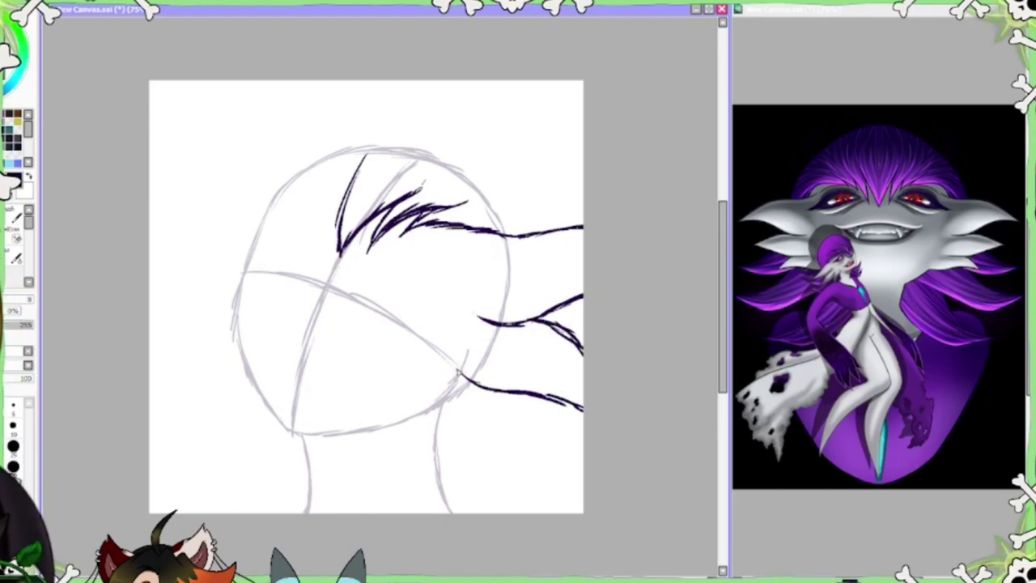
pyautogui.moveTo(471, 236); pyautogui.dragTo(583, 227)
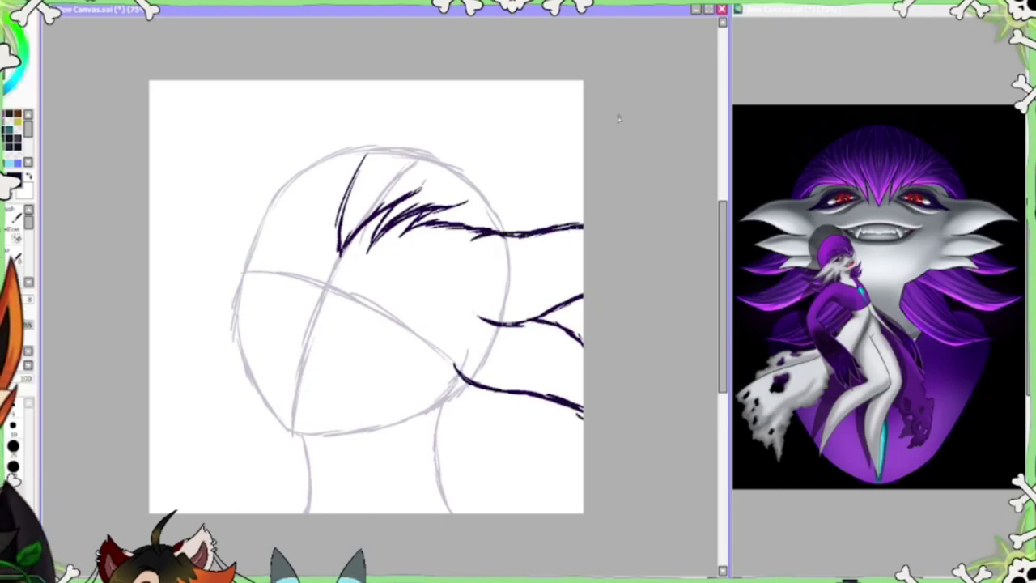
pyautogui.moveTo(486, 390)
pyautogui.mouseDown()
pyautogui.moveTo(513, 421)
pyautogui.moveTo(523, 460)
pyautogui.mouseUp()
pyautogui.moveTo(421, 410); pyautogui.dragTo(489, 436)
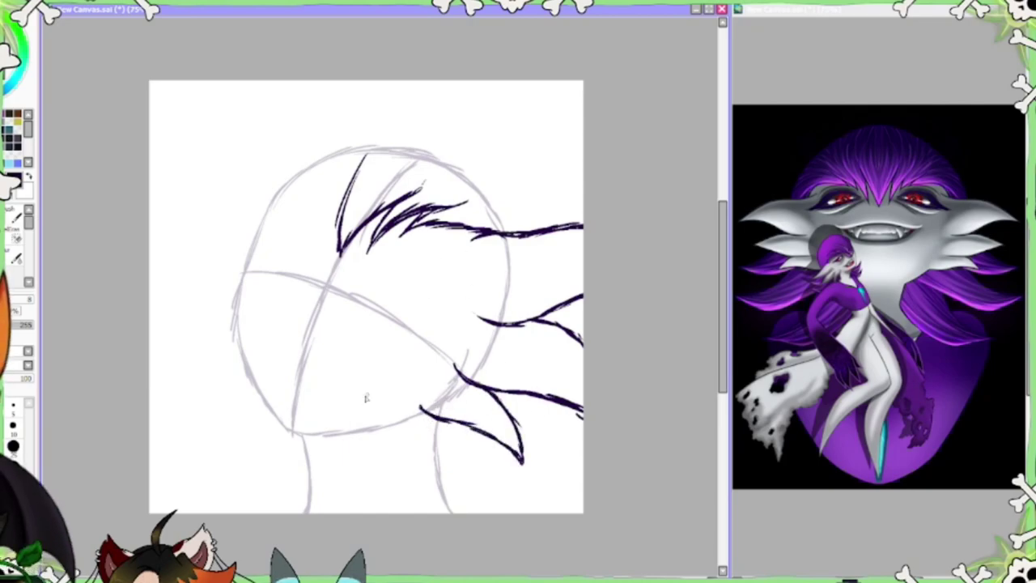
# - Sketch the rest of the fringe, the crown of the hair, the three left ear fins and the jawline
pyautogui.moveTo(350, 183); pyautogui.dragTo(337, 231)
pyautogui.moveTo(344, 153)
pyautogui.mouseDown()
pyautogui.moveTo(285, 233)
pyautogui.moveTo(396, 105)
pyautogui.moveTo(458, 106)
pyautogui.mouseUp()
pyautogui.moveTo(462, 113)
pyautogui.mouseDown()
pyautogui.moveTo(526, 179)
pyautogui.moveTo(549, 227)
pyautogui.mouseUp()
pyautogui.moveTo(255, 89)
pyautogui.mouseDown()
pyautogui.moveTo(292, 174)
pyautogui.moveTo(247, 259)
pyautogui.mouseUp()
pyautogui.moveTo(191, 178)
pyautogui.mouseDown()
pyautogui.moveTo(235, 293)
pyautogui.moveTo(160, 266)
pyautogui.moveTo(238, 334)
pyautogui.mouseUp()
pyautogui.moveTo(235, 308)
pyautogui.mouseDown()
pyautogui.moveTo(274, 418)
pyautogui.moveTo(318, 434)
pyautogui.mouseUp()
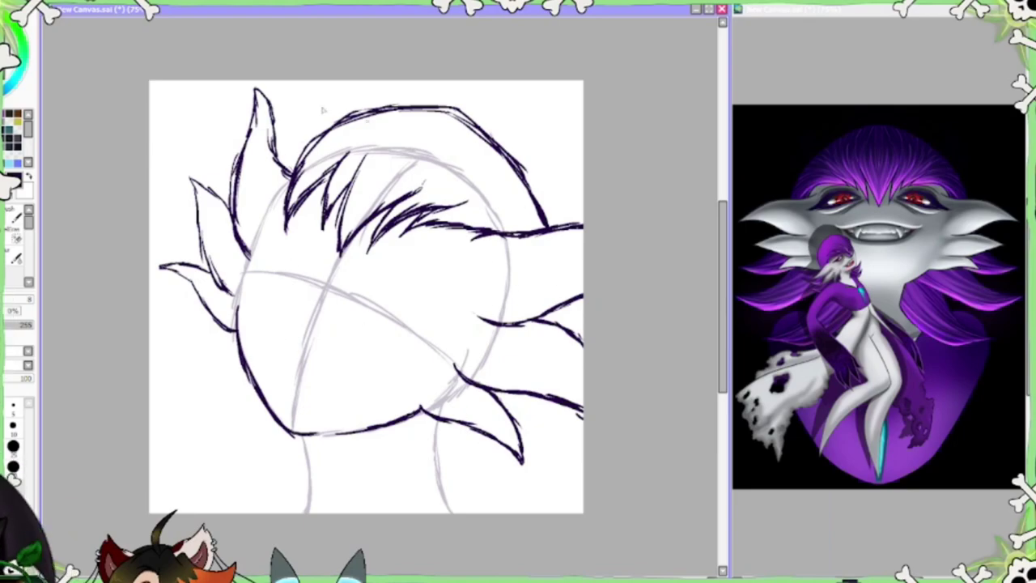
# - Strengthen the crown outline and sketch the curved hair tufts below the fins on both sides of the neck
pyautogui.moveTo(279, 160); pyautogui.dragTo(486, 112)
pyautogui.moveTo(518, 170); pyautogui.dragTo(553, 220)
pyautogui.moveTo(565, 306); pyautogui.dragTo(581, 322)
pyautogui.moveTo(201, 305)
pyautogui.mouseDown()
pyautogui.moveTo(150, 322)
pyautogui.moveTo(231, 349)
pyautogui.moveTo(194, 387)
pyautogui.mouseUp()
pyautogui.moveTo(227, 357); pyautogui.dragTo(151, 397)
pyautogui.moveTo(153, 398)
pyautogui.mouseDown()
pyautogui.moveTo(267, 423)
pyautogui.moveTo(172, 459)
pyautogui.mouseUp()
pyautogui.moveTo(173, 458)
pyautogui.mouseDown()
pyautogui.moveTo(268, 494)
pyautogui.moveTo(306, 476)
pyautogui.mouseUp()
pyautogui.moveTo(419, 415)
pyautogui.mouseDown()
pyautogui.moveTo(569, 484)
pyautogui.moveTo(522, 441)
pyautogui.mouseUp()
pyautogui.moveTo(514, 425); pyautogui.dragTo(583, 444)
# - Add strand lines inside the crown hair, complete the left tufts and redraw the neck lines
pyautogui.moveTo(432, 115)
pyautogui.mouseDown()
pyautogui.moveTo(464, 156)
pyautogui.moveTo(379, 136)
pyautogui.mouseUp()
pyautogui.moveTo(468, 152); pyautogui.dragTo(432, 184)
pyautogui.moveTo(498, 154); pyautogui.dragTo(474, 196)
pyautogui.moveTo(395, 112); pyautogui.dragTo(306, 162)
pyautogui.moveTo(533, 199)
pyautogui.mouseDown()
pyautogui.moveTo(462, 233)
pyautogui.moveTo(557, 224)
pyautogui.mouseUp()
pyautogui.moveTo(177, 332)
pyautogui.mouseDown()
pyautogui.moveTo(149, 358)
pyautogui.moveTo(236, 377)
pyautogui.mouseUp()
pyautogui.moveTo(304, 437); pyautogui.dragTo(309, 513)
pyautogui.moveTo(436, 468); pyautogui.dragTo(455, 512)
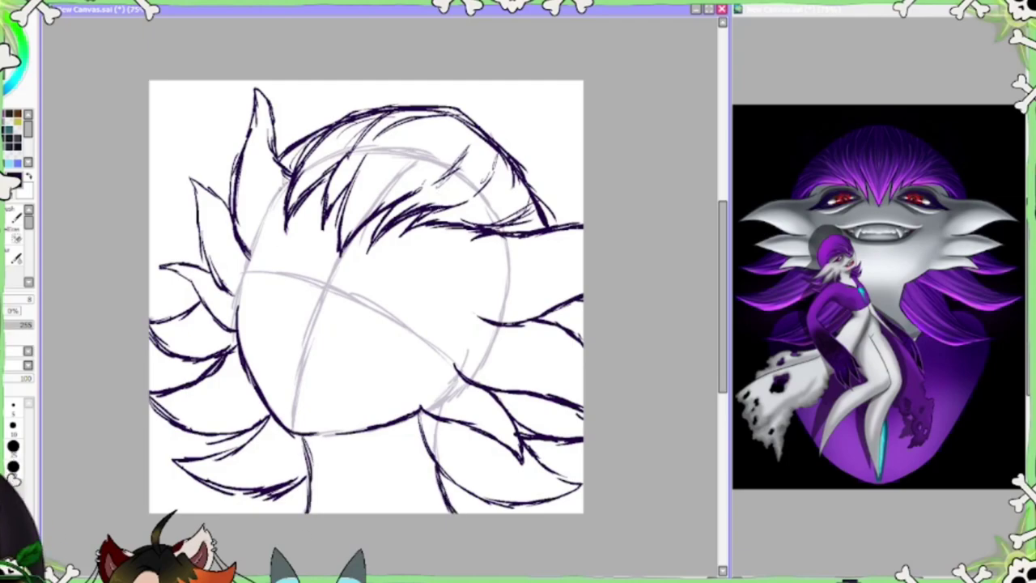
# - Sketch a large, thickly outlined oval for the character's right-hand eye under the fringe
pyautogui.press('Delete')
pyautogui.press('Home')
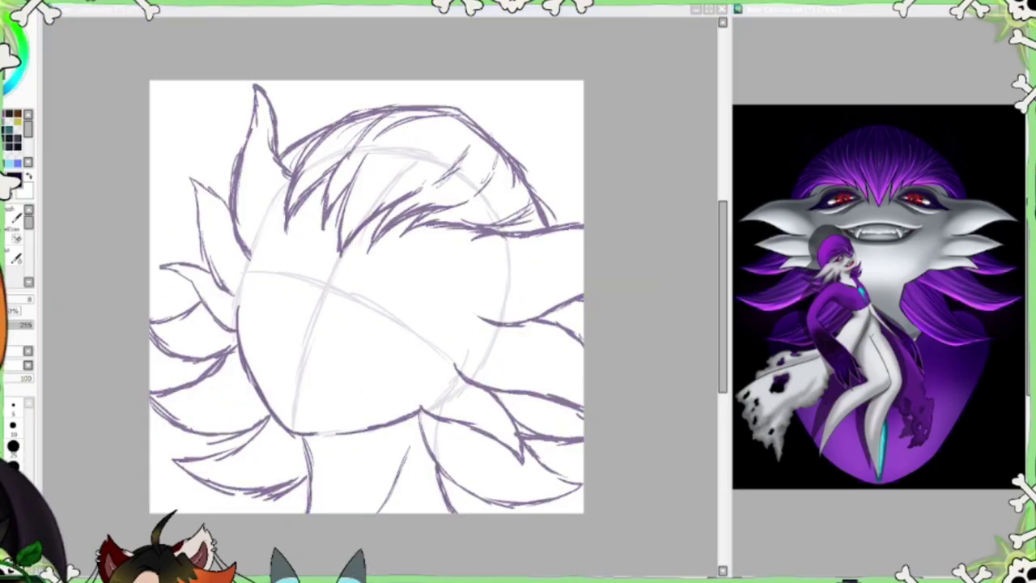
pyautogui.press('Delete')
pyautogui.moveTo(409, 269); pyautogui.dragTo(490, 242)
pyautogui.press('End')
pyautogui.moveTo(428, 239); pyautogui.dragTo(420, 288)
pyautogui.moveTo(429, 243)
pyautogui.mouseDown()
pyautogui.moveTo(512, 191)
pyautogui.moveTo(422, 289)
pyautogui.mouseUp()
pyautogui.moveTo(515, 195)
pyautogui.mouseDown()
pyautogui.moveTo(523, 288)
pyautogui.moveTo(523, 314)
pyautogui.mouseUp()
pyautogui.moveTo(528, 215); pyautogui.dragTo(507, 315)
pyautogui.moveTo(498, 186); pyautogui.dragTo(418, 272)
pyautogui.moveTo(420, 229); pyautogui.dragTo(510, 322)
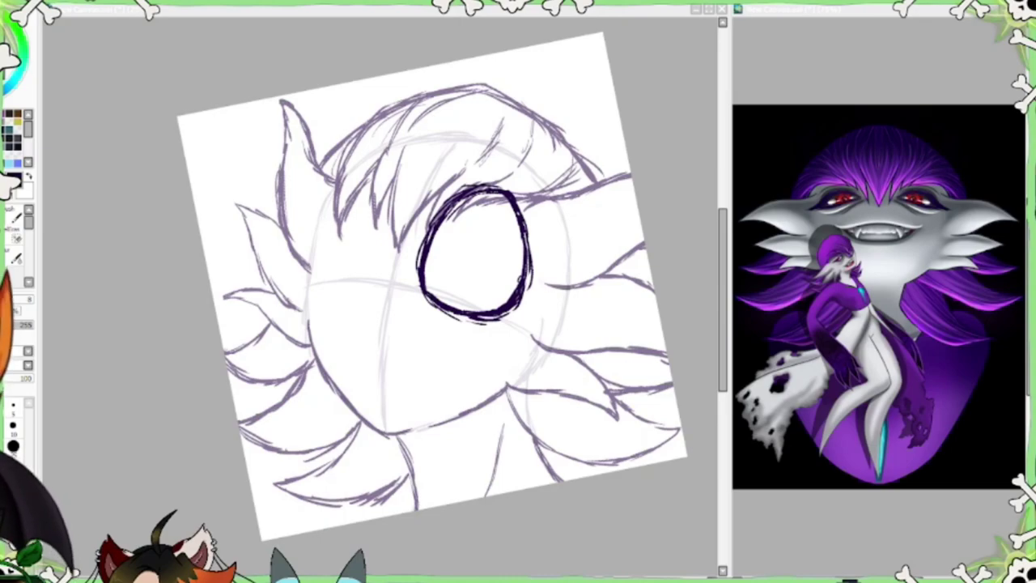
# - Duplicate the eye oval and transform the copy into a narrower second eye on the face's left side
pyautogui.click(153, 337)
pyautogui.hotkey('ctrl', 'c')
pyautogui.hotkey('ctrl', 'v')
pyautogui.hotkey('ctrl', 't')
pyautogui.moveTo(473, 255); pyautogui.dragTo(352, 240)
pyautogui.press('Return')
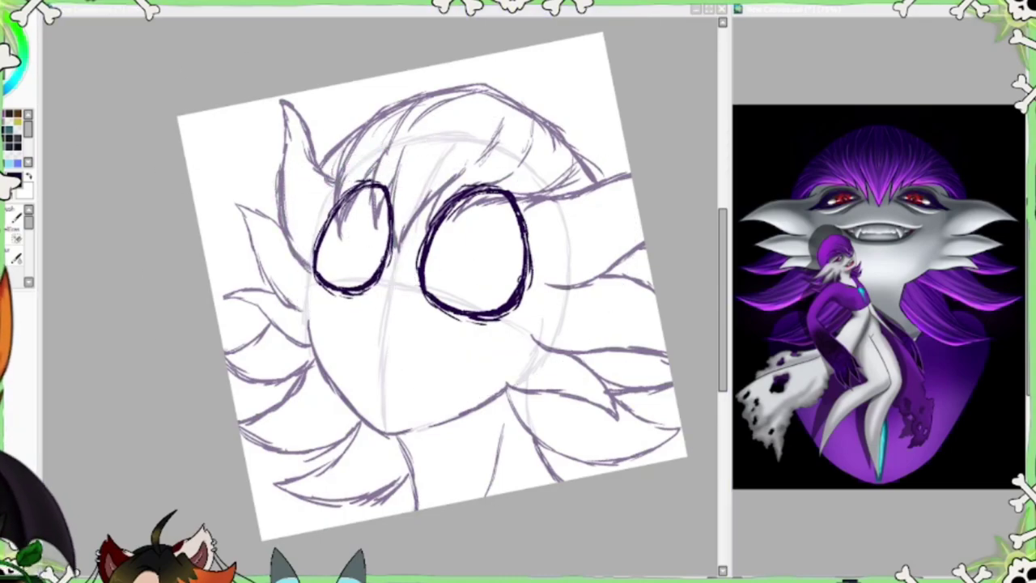
# - Copy the slit pupil into the left eye so that both eyes have one
pyautogui.click(360, 213)
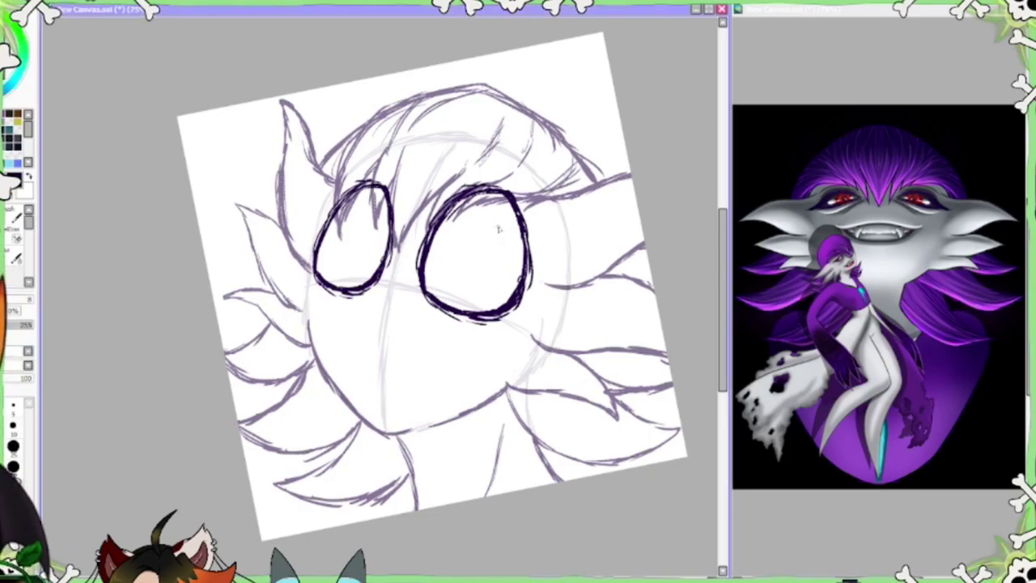
pyautogui.hotkey('ctrl', 'v')
pyautogui.moveTo(498, 242); pyautogui.dragTo(378, 223)
pyautogui.press('Return')
# - Sketch the wide curved mouth line with its raised left corner and undo the stray stroke below it
pyautogui.moveTo(336, 324); pyautogui.dragTo(499, 346)
pyautogui.moveTo(311, 295)
pyautogui.mouseDown()
pyautogui.moveTo(321, 327)
pyautogui.moveTo(348, 335)
pyautogui.mouseUp()
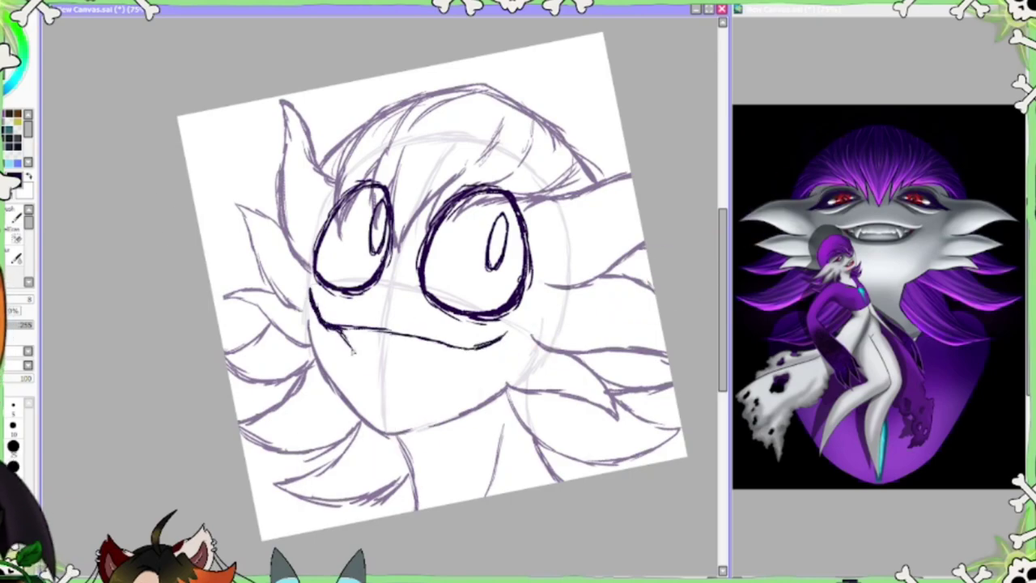
pyautogui.hotkey('ctrl', 'z')
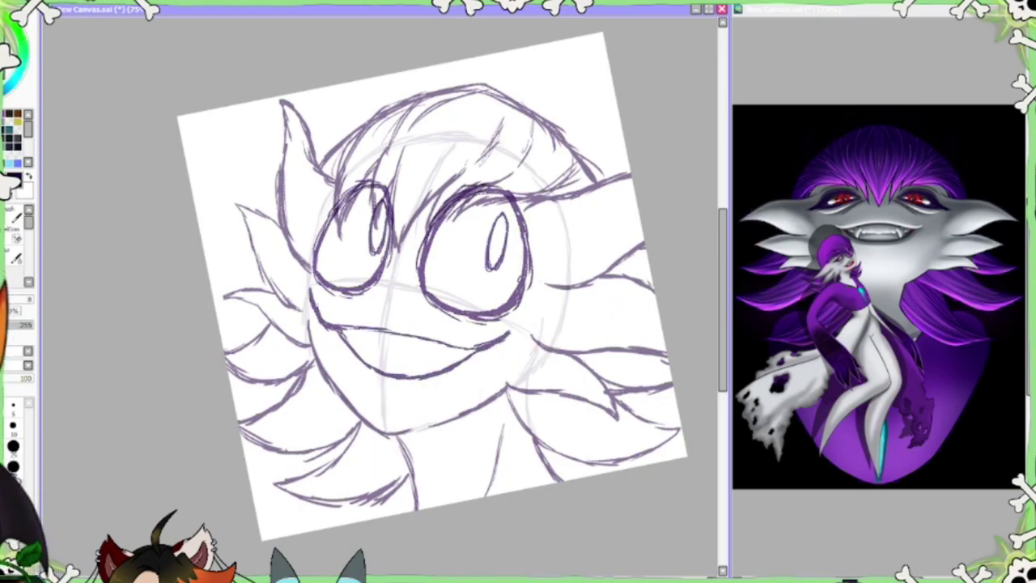
# - Sketch jagged teeth inside the open mouth and drips running down from the mouth corner
pyautogui.press('Home')
pyautogui.moveTo(427, 364); pyautogui.dragTo(458, 373)
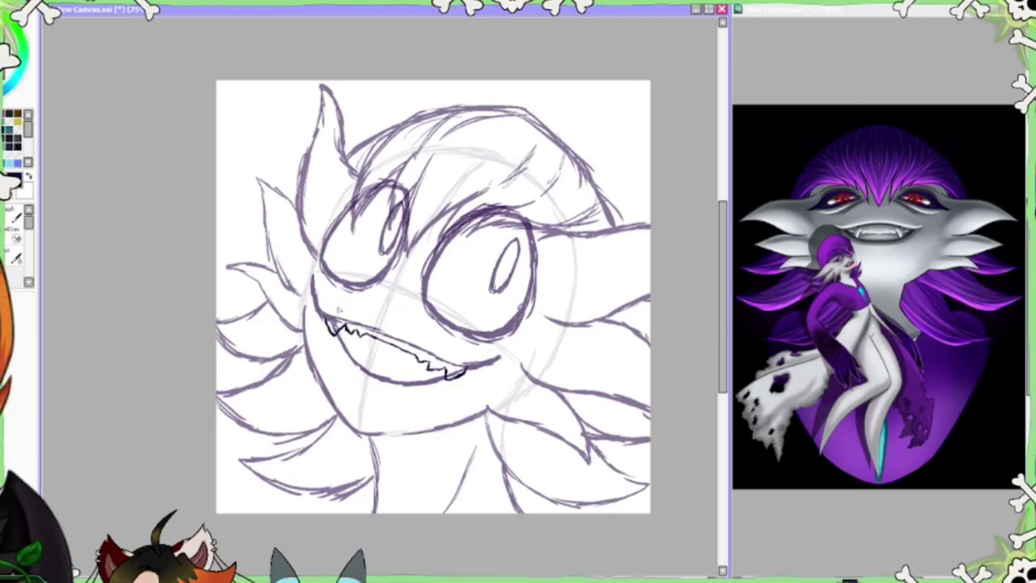
pyautogui.press('e')
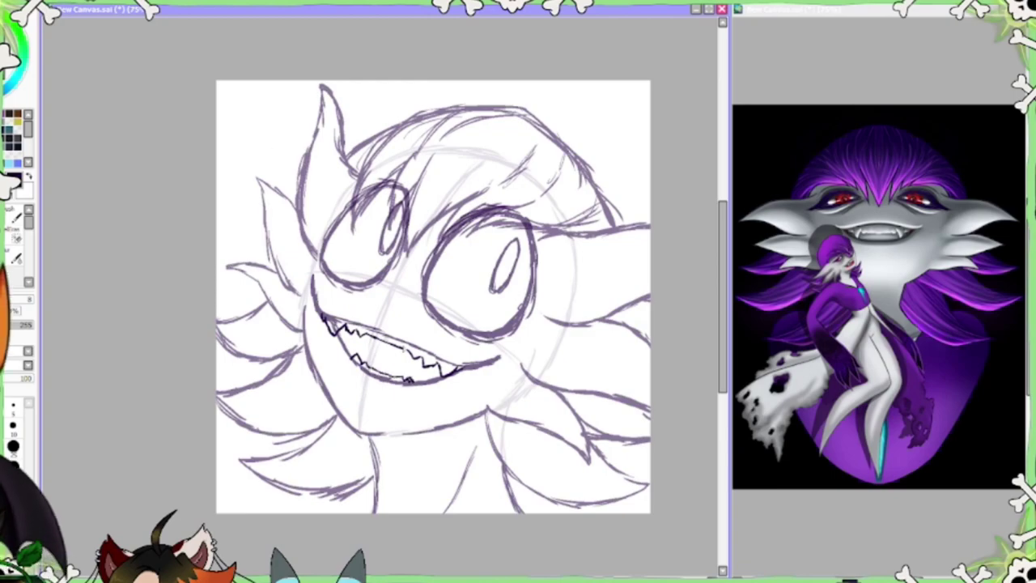
pyautogui.moveTo(307, 312); pyautogui.dragTo(324, 398)
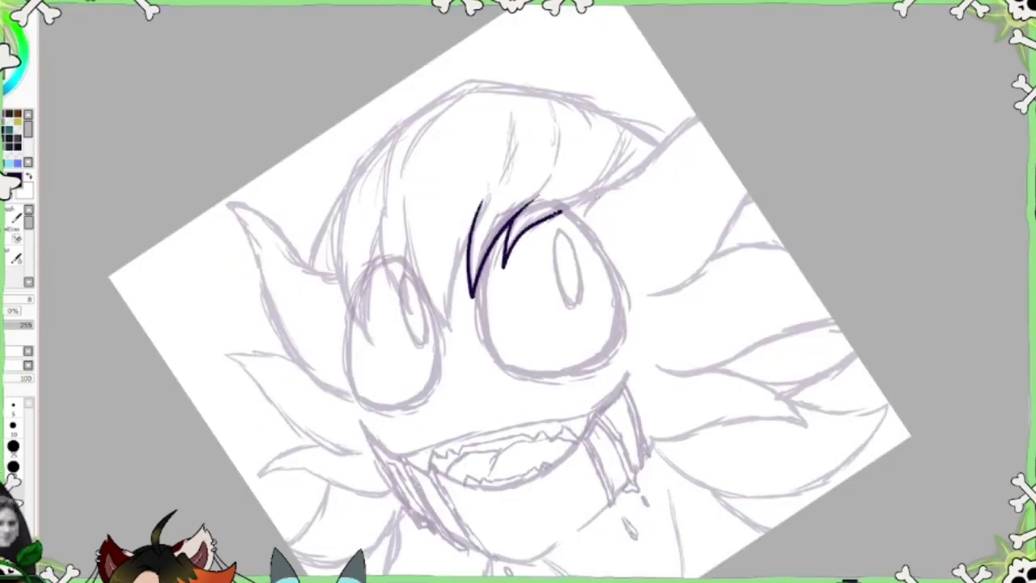
# - Ink the fringe's right edge and the large right ear fins over the faded sketch
pyautogui.moveTo(559, 212); pyautogui.dragTo(694, 115)
pyautogui.moveTo(752, 199); pyautogui.dragTo(648, 295)
pyautogui.moveTo(834, 322); pyautogui.dragTo(660, 372)
pyautogui.moveTo(714, 259); pyautogui.dragTo(781, 241)
# - Ink the pointed fringe locks hanging over the forehead and left eye
pyautogui.moveTo(469, 201); pyautogui.dragTo(445, 330)
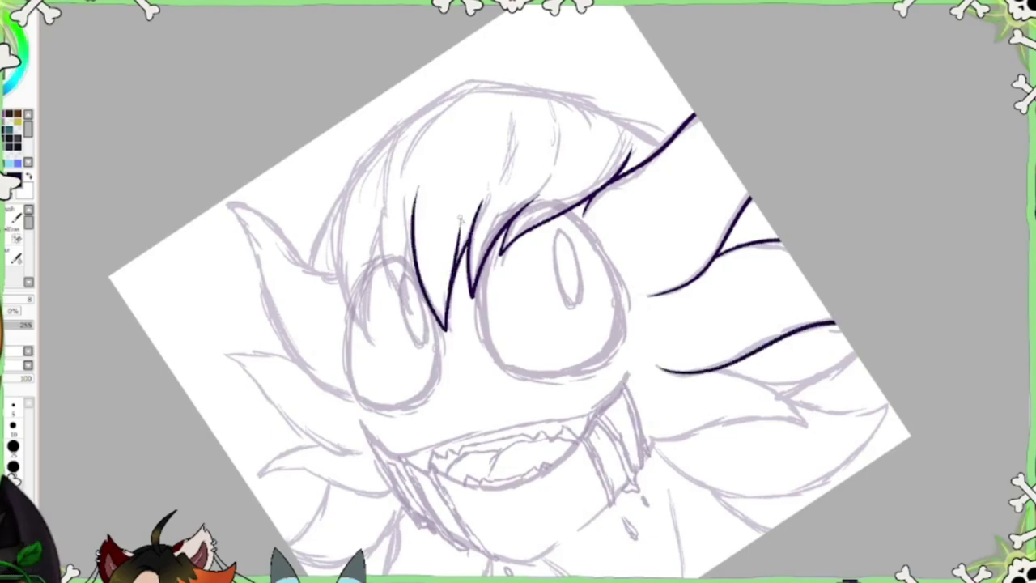
pyautogui.moveTo(414, 190); pyautogui.dragTo(405, 322)
pyautogui.moveTo(340, 211); pyautogui.dragTo(368, 340)
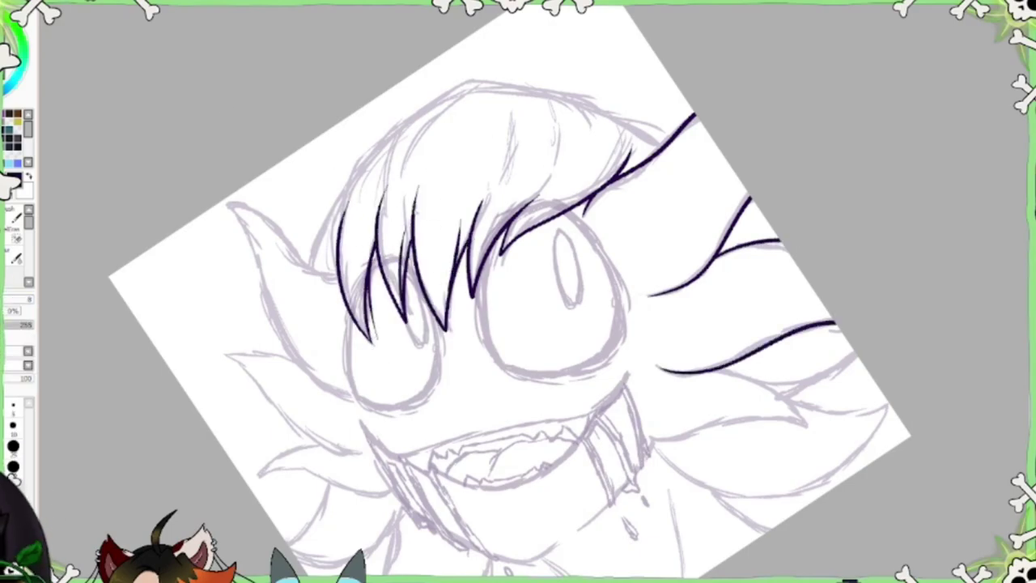
# - Ink the left ear fins, the crown outline and the strand lines in the top hair
pyautogui.moveTo(336, 274); pyautogui.dragTo(282, 328)
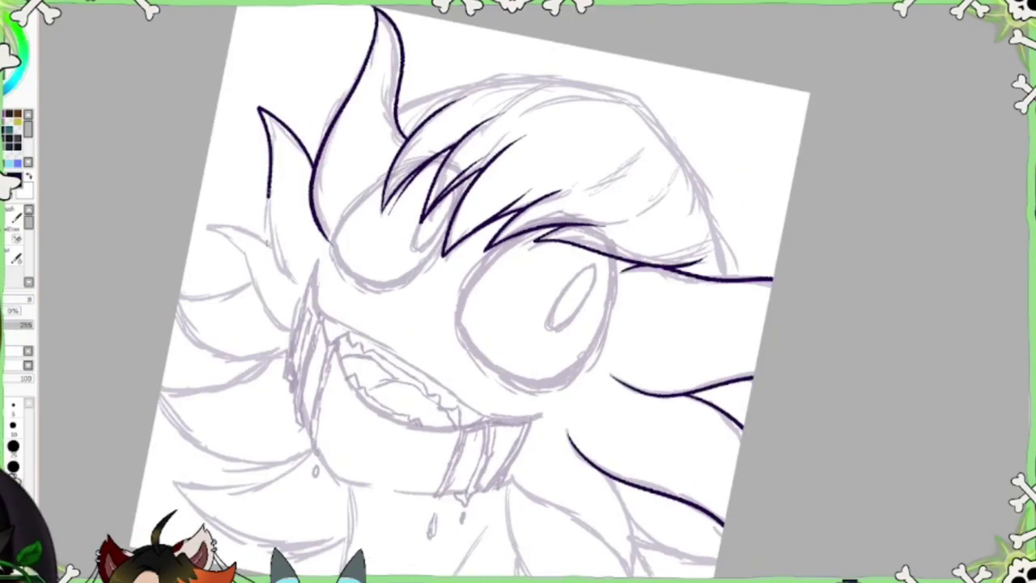
pyautogui.moveTo(243, 130); pyautogui.dragTo(291, 336)
pyautogui.moveTo(397, 105); pyautogui.dragTo(727, 267)
pyautogui.moveTo(518, 97); pyautogui.dragTo(614, 105)
pyautogui.moveTo(243, 413); pyautogui.dragTo(300, 469)
# - Ink the lower right fin and the hair tufts beside the neck, including their inner strand lines
pyautogui.scroll(-5, 470, 291)
pyautogui.moveTo(514, 320); pyautogui.dragTo(635, 421)
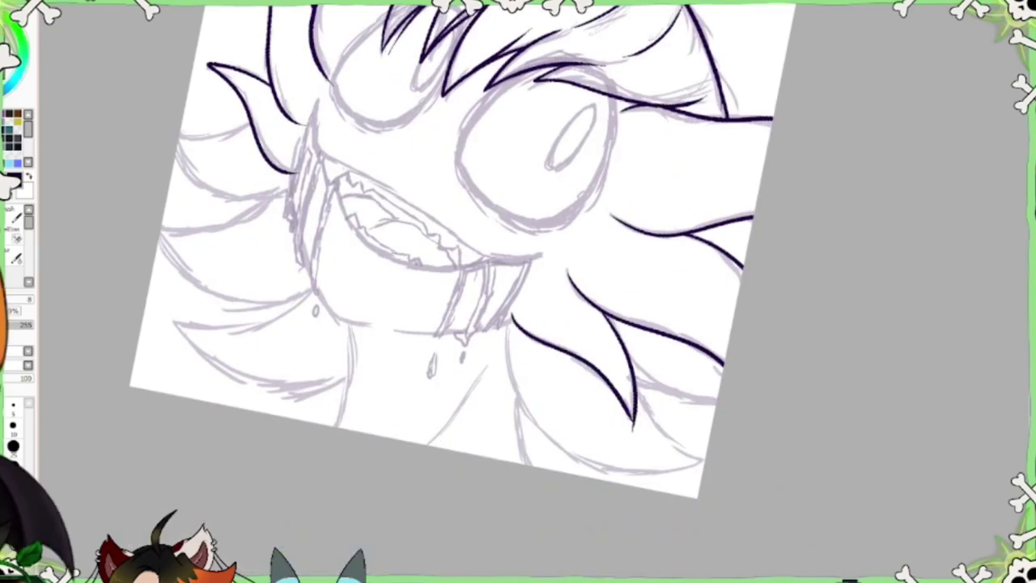
pyautogui.moveTo(720, 365)
pyautogui.mouseDown()
pyautogui.moveTo(635, 393)
pyautogui.moveTo(705, 461)
pyautogui.mouseUp()
pyautogui.moveTo(510, 328); pyautogui.dragTo(700, 485)
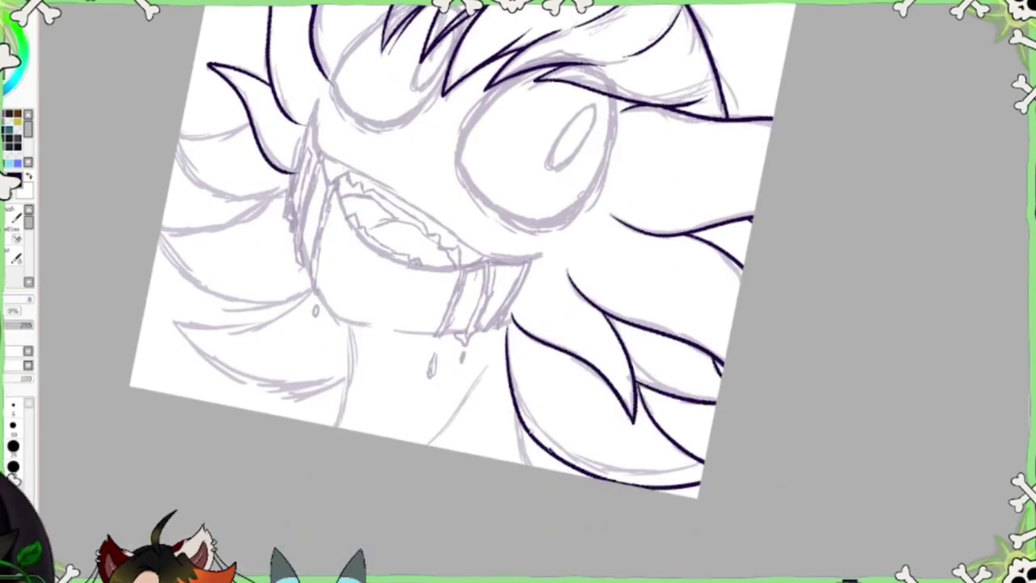
pyautogui.moveTo(559, 396); pyautogui.dragTo(599, 473)
pyautogui.moveTo(659, 352); pyautogui.dragTo(708, 401)
# - Ink the outlines of the left hair tufts and the left neck line
pyautogui.moveTo(182, 134); pyautogui.dragTo(247, 123)
pyautogui.moveTo(174, 158); pyautogui.dragTo(287, 190)
pyautogui.moveTo(162, 220)
pyautogui.mouseDown()
pyautogui.moveTo(268, 198)
pyautogui.moveTo(312, 300)
pyautogui.mouseUp()
pyautogui.moveTo(170, 312); pyautogui.dragTo(340, 397)
pyautogui.moveTo(356, 324); pyautogui.dragTo(331, 425)
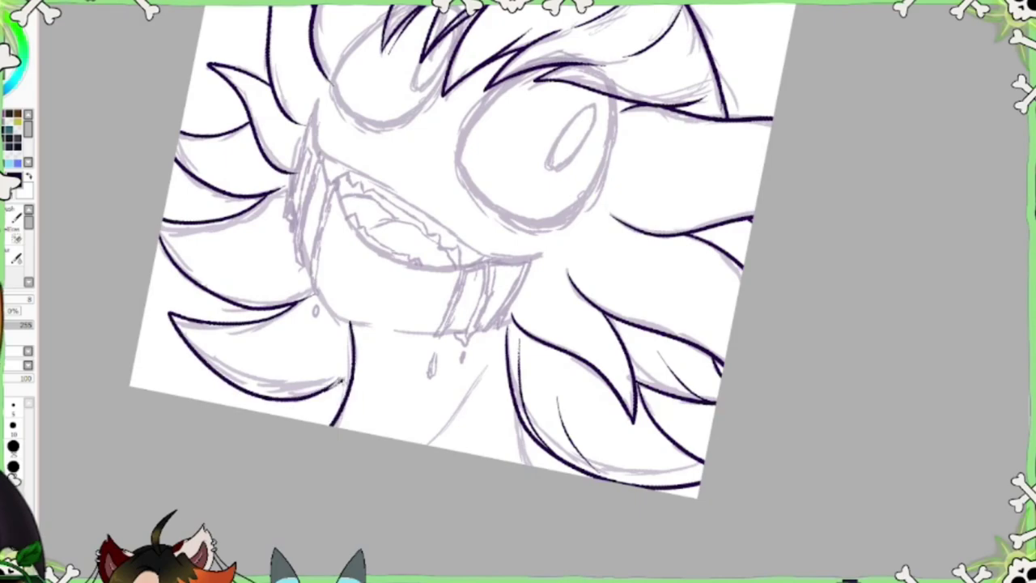
# - Add thin inner strand lines to the left hair tufts
pyautogui.moveTo(174, 318); pyautogui.dragTo(311, 346)
pyautogui.moveTo(196, 352); pyautogui.dragTo(291, 376)
pyautogui.moveTo(166, 251); pyautogui.dragTo(299, 285)
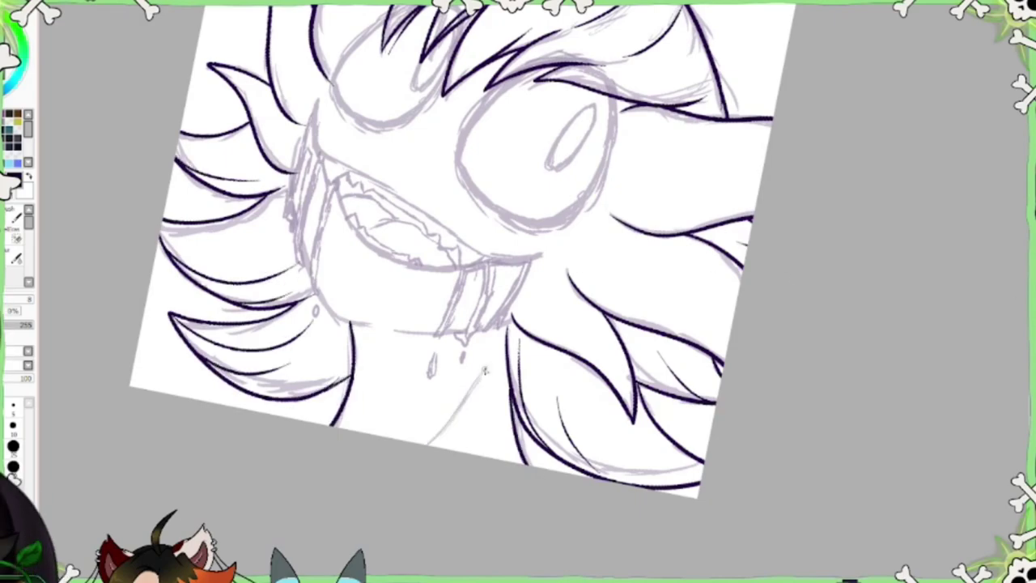
# - Ink the large right eye with a thick outline built up from repeated curved strokes
pyautogui.press('Delete')
pyautogui.press('Delete')
pyautogui.moveTo(442, 202)
pyautogui.mouseDown()
pyautogui.moveTo(454, 324)
pyautogui.moveTo(570, 300)
pyautogui.mouseUp()
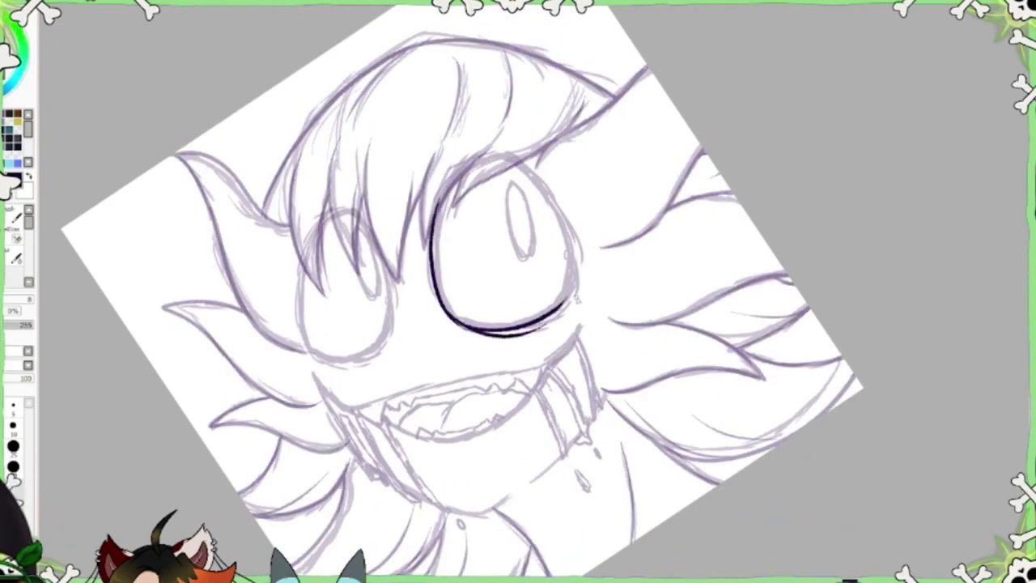
pyautogui.moveTo(441, 207)
pyautogui.mouseDown()
pyautogui.moveTo(559, 166)
pyautogui.moveTo(571, 316)
pyautogui.mouseUp()
pyautogui.moveTo(498, 154); pyautogui.dragTo(578, 300)
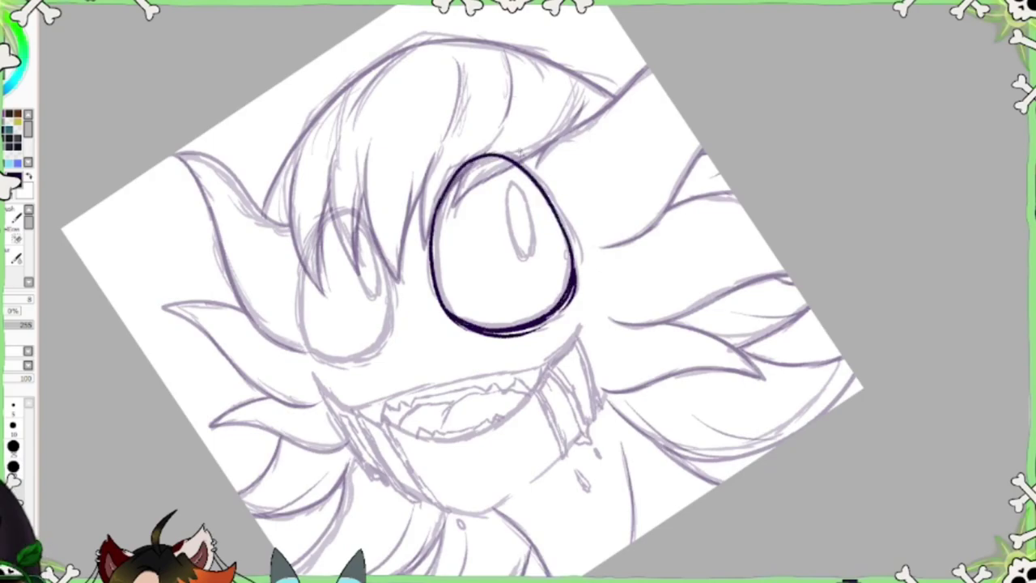
pyautogui.moveTo(455, 315)
pyautogui.mouseDown()
pyautogui.moveTo(463, 165)
pyautogui.moveTo(570, 242)
pyautogui.mouseUp()
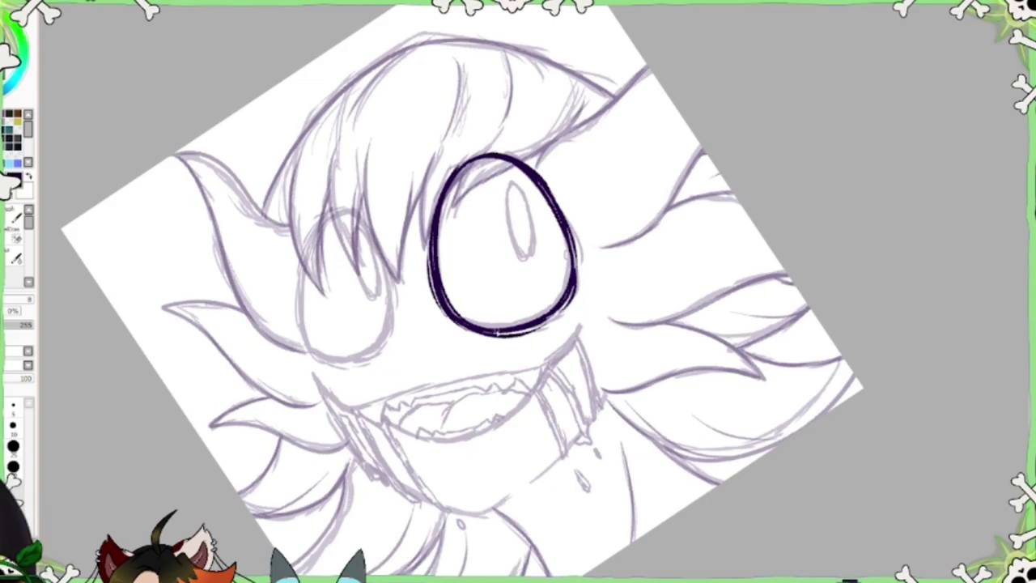
# - Ink the smaller left eye with a thick outline, checking it in the mirrored view
pyautogui.press('h')
pyautogui.scroll(3, 518, 292)
pyautogui.moveTo(420, 217); pyautogui.dragTo(459, 226)
pyautogui.moveTo(357, 258)
pyautogui.mouseDown()
pyautogui.moveTo(464, 231)
pyautogui.moveTo(438, 332)
pyautogui.mouseUp()
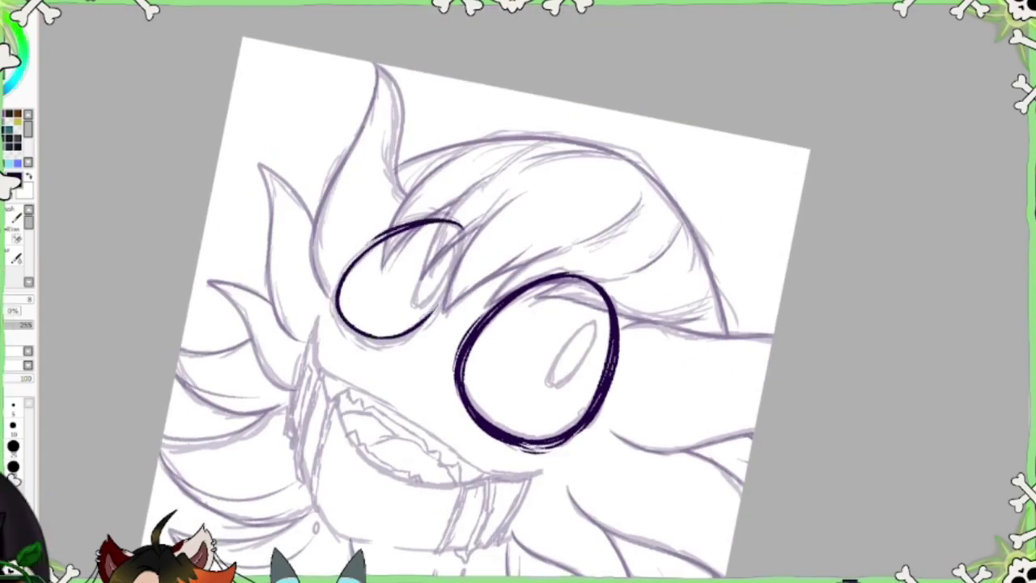
pyautogui.press('h')
pyautogui.moveTo(486, 162); pyautogui.dragTo(465, 306)
pyautogui.moveTo(532, 201); pyautogui.dragTo(498, 315)
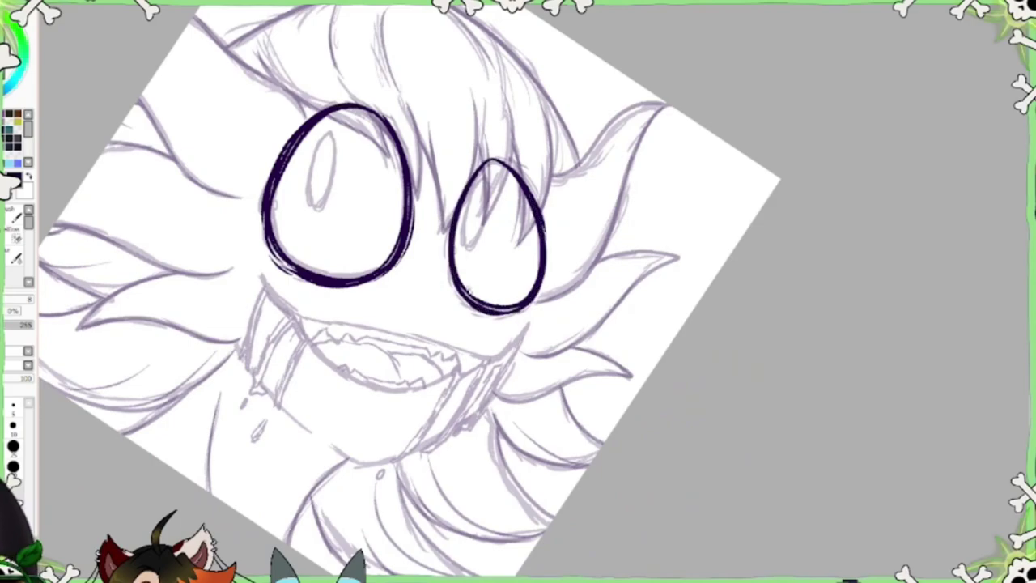
pyautogui.press('h')
pyautogui.press('Home')
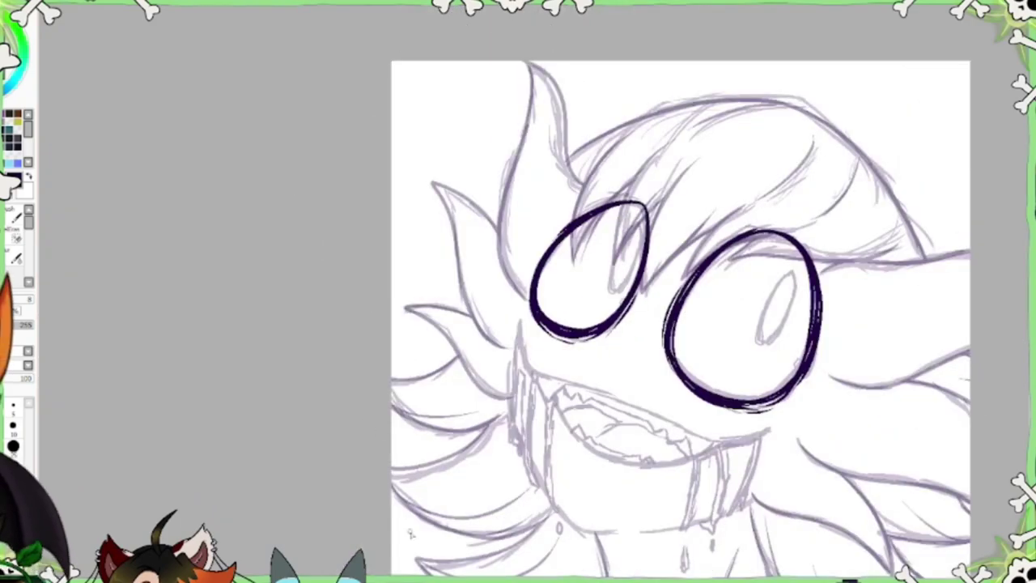
# - Ink the slit pupils in both eyes, undoing one unsatisfactory stroke
pyautogui.moveTo(527, 273); pyautogui.dragTo(526, 276)
pyautogui.hotkey('ctrl', 'z')
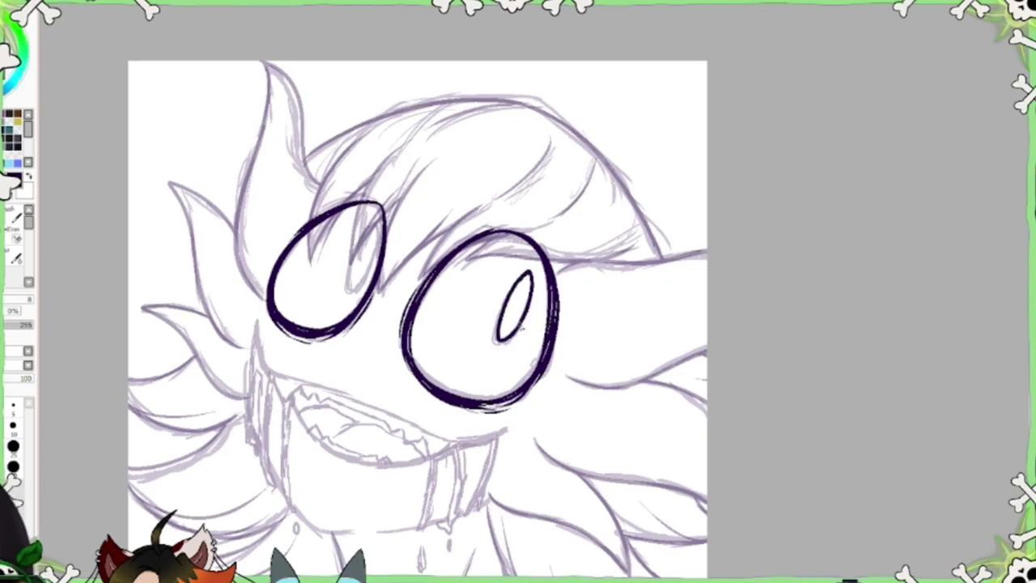
pyautogui.moveTo(374, 228)
pyautogui.mouseDown()
pyautogui.moveTo(348, 275)
pyautogui.moveTo(375, 235)
pyautogui.mouseUp()
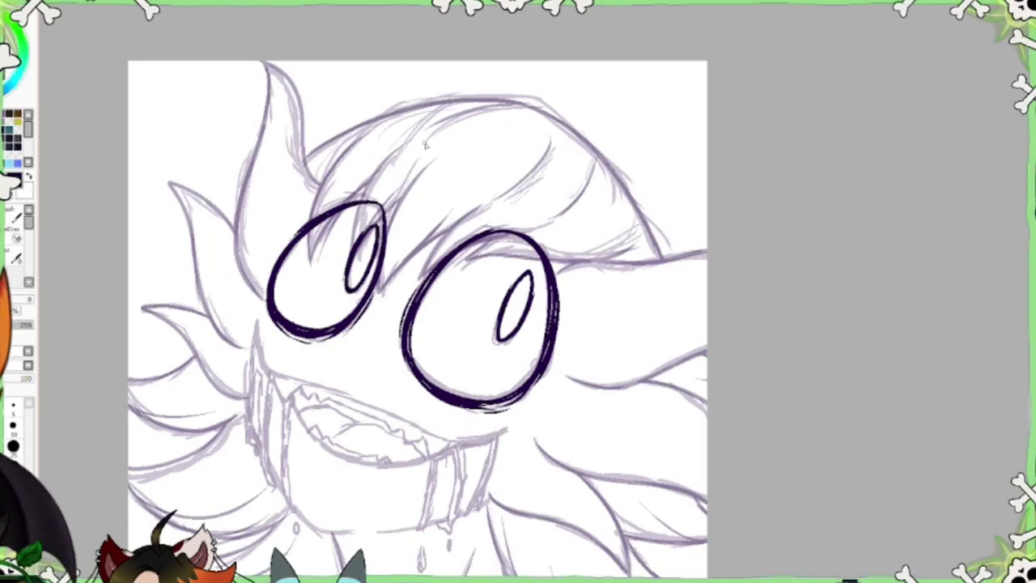
# - Ink the curved upper lip of the wide grin, then add the pointed upper teeth along it
pyautogui.press('End')
pyautogui.press('End')
pyautogui.press('End')
pyautogui.press('End')
pyautogui.moveTo(361, 131)
pyautogui.mouseDown()
pyautogui.moveTo(328, 171)
pyautogui.moveTo(356, 353)
pyautogui.mouseUp()
pyautogui.press('End')
pyautogui.press('End')
pyautogui.press('End')
pyautogui.moveTo(371, 202); pyautogui.dragTo(362, 280)
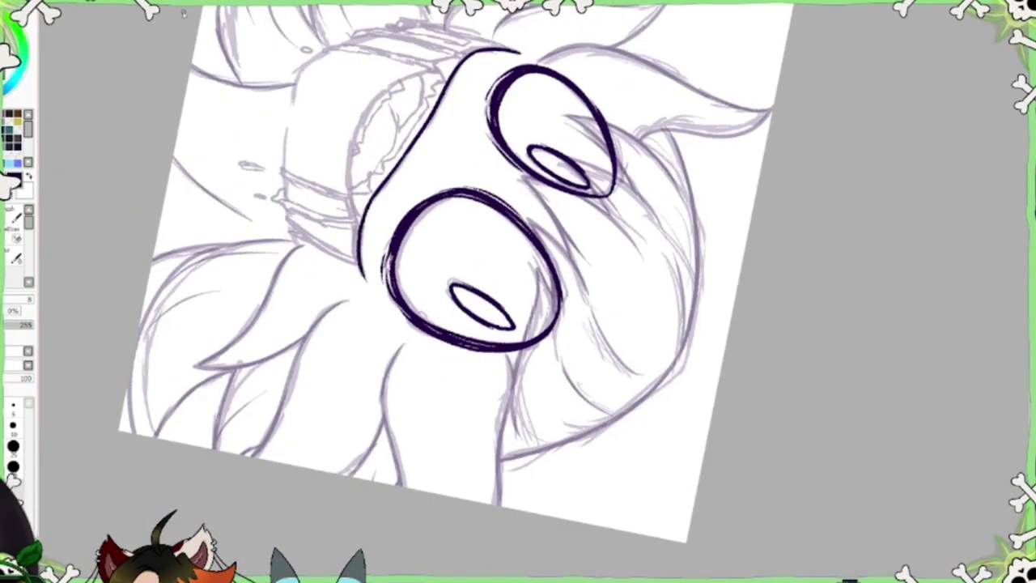
pyautogui.press('Home')
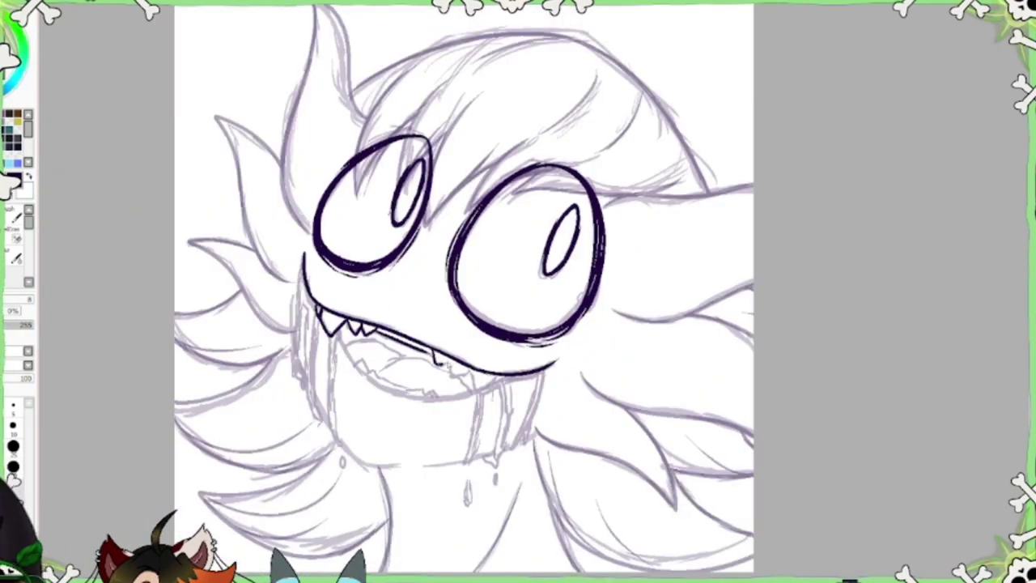
pyautogui.press('e')
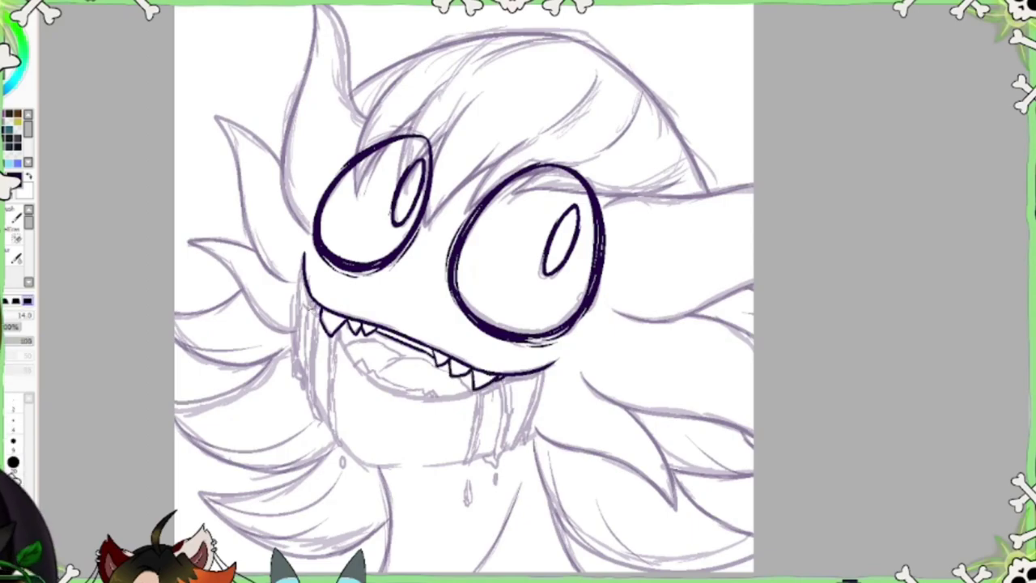
# - Ink the lower curve of the open mouth and add the lower teeth and the tongue inside it
pyautogui.press('n')
pyautogui.press('End')
pyautogui.press('End')
pyautogui.press('End')
pyautogui.press('End')
pyautogui.press('End')
pyautogui.press('End')
pyautogui.press('End')
pyautogui.press('End')
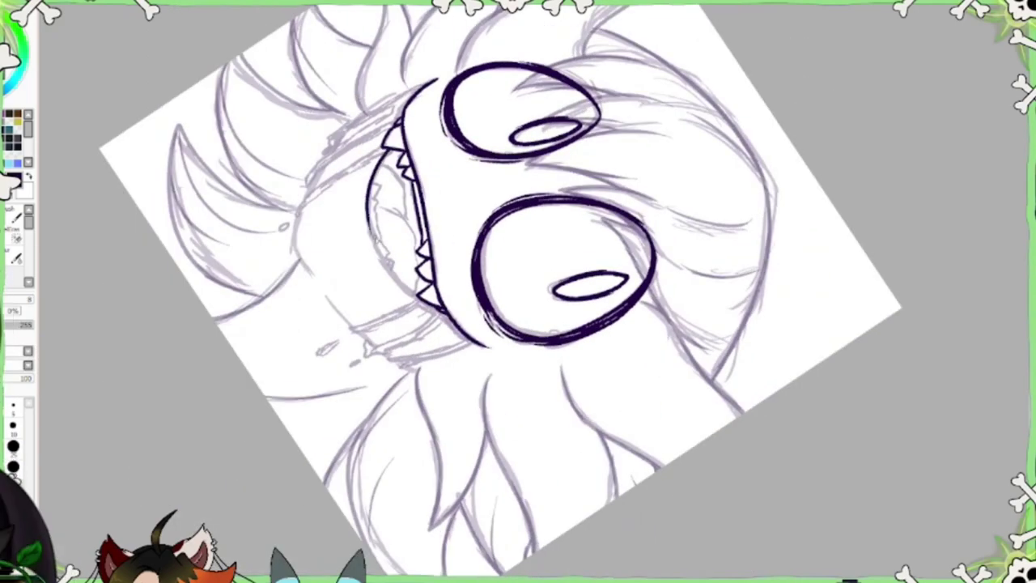
pyautogui.press('End')
pyautogui.press('End')
pyautogui.press('Home')
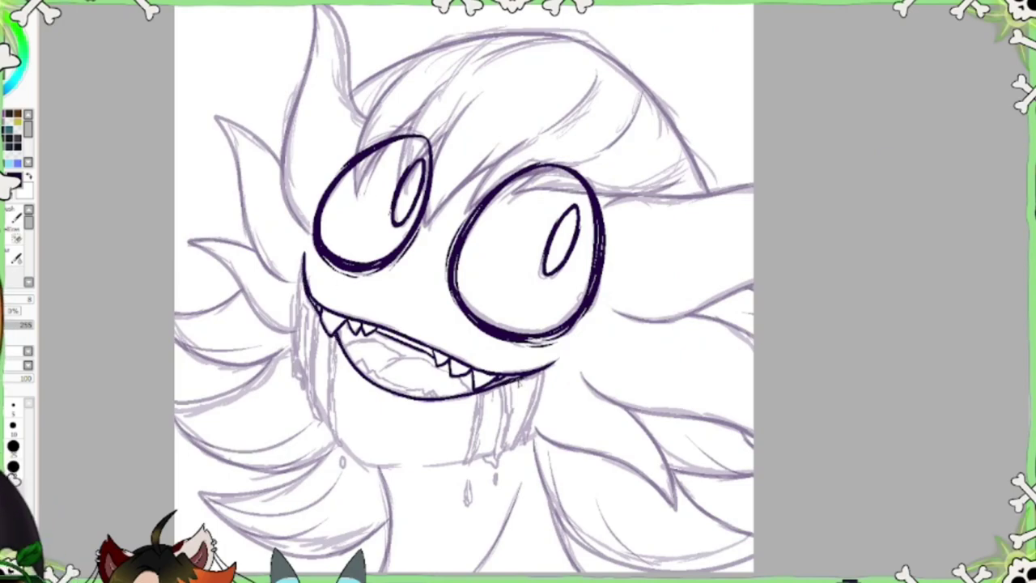
pyautogui.press('e')
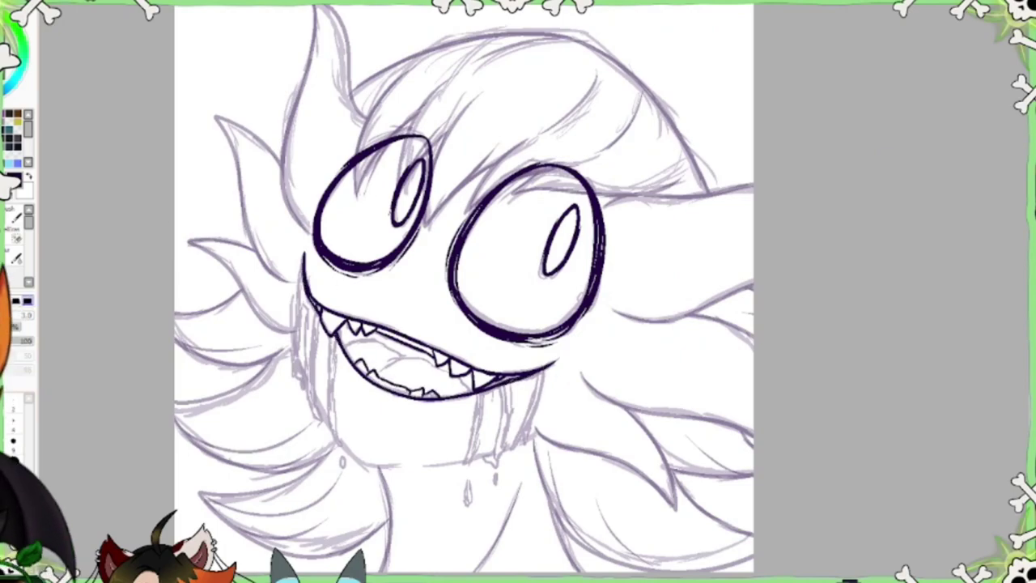
pyautogui.press('b')
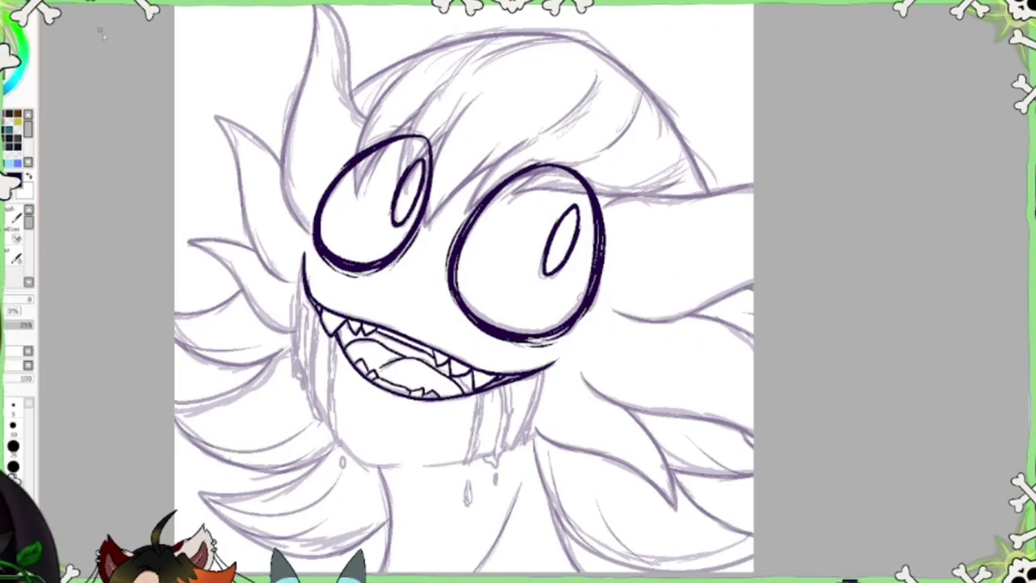
# - Ink the remaining sketch outlines: the bangs and hair, the side fins, the jawline and the neck
pyautogui.press('-')
pyautogui.press('End')
pyautogui.press('End')
pyautogui.press('End')
pyautogui.press('End')
pyautogui.press('End')
pyautogui.press('End')
pyautogui.press('End')
pyautogui.press('Home')
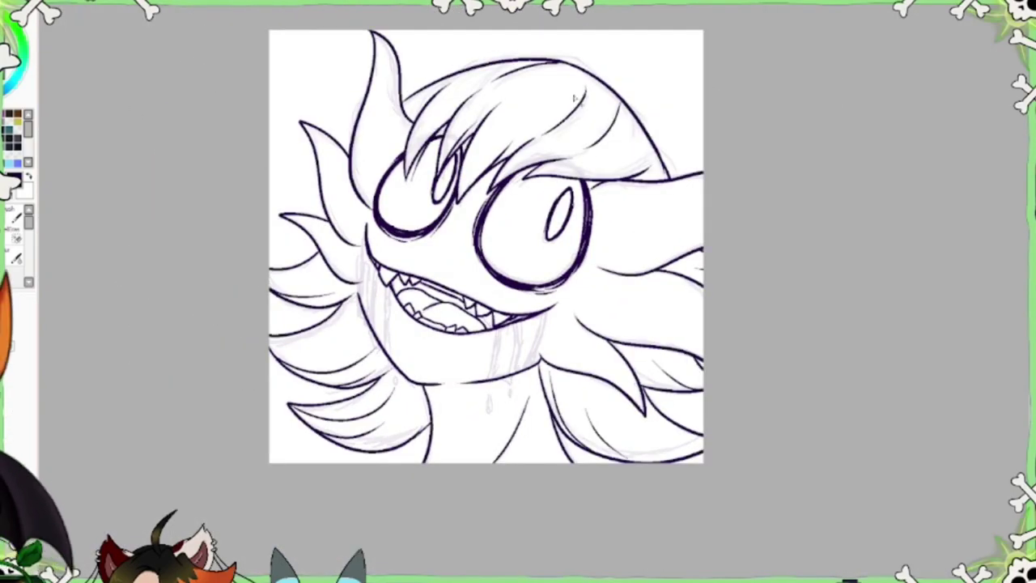
# - Paint dark red drips running from the left corner of the mouth down to the jaw, with small falling drops below
pyautogui.press('+')
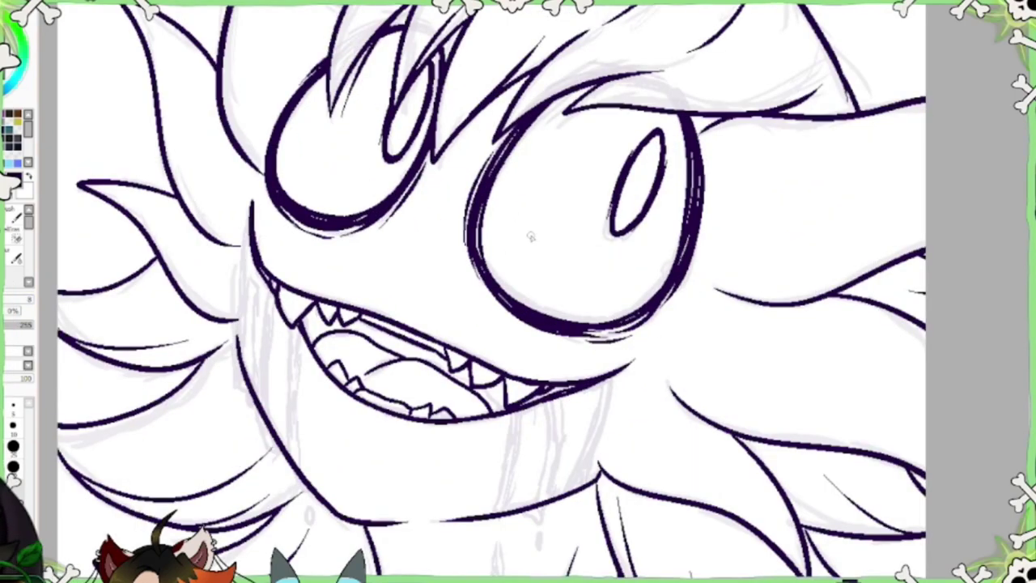
pyautogui.moveTo(251, 202); pyautogui.dragTo(240, 378)
pyautogui.moveTo(253, 223); pyautogui.dragTo(243, 330)
pyautogui.moveTo(251, 250); pyautogui.dragTo(272, 437)
pyautogui.moveTo(267, 287); pyautogui.dragTo(265, 413)
pyautogui.moveTo(251, 225); pyautogui.dragTo(248, 308)
pyautogui.moveTo(252, 267); pyautogui.dragTo(249, 376)
pyautogui.moveTo(302, 329); pyautogui.dragTo(295, 478)
pyautogui.moveTo(300, 324); pyautogui.dragTo(294, 467)
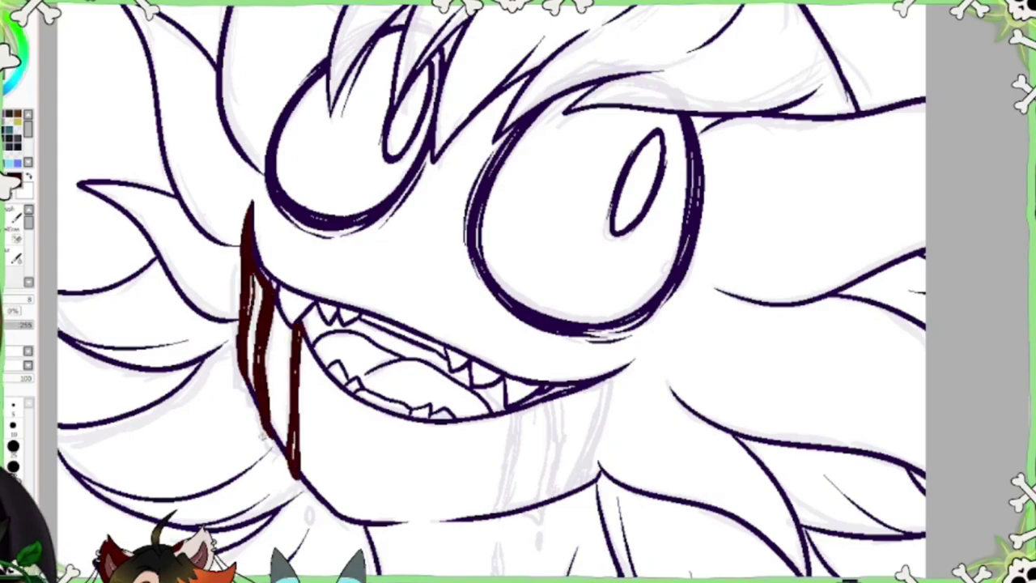
pyautogui.scroll(-3, 486, 291)
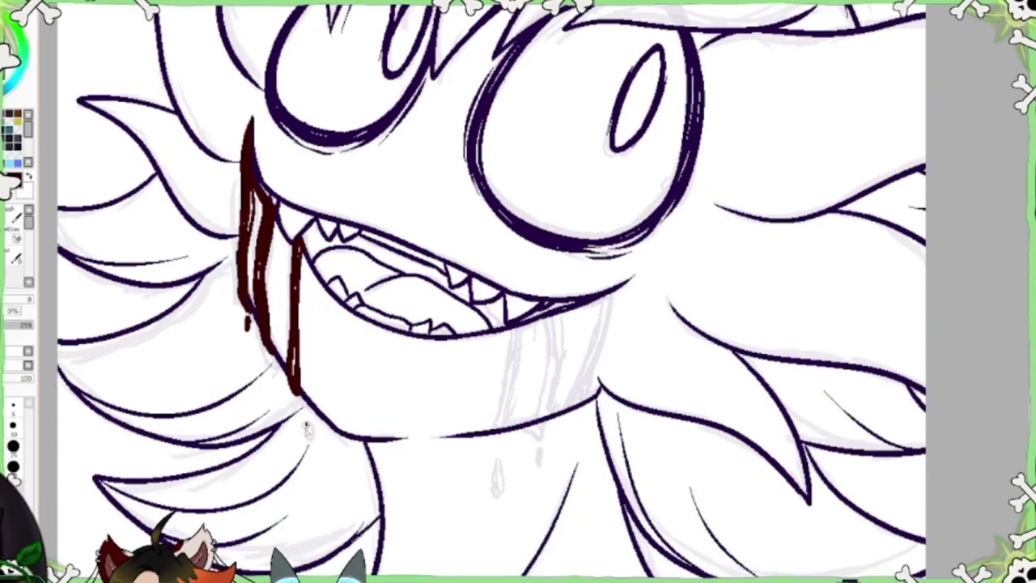
pyautogui.moveTo(307, 414); pyautogui.dragTo(308, 438)
# - Paint dark red drips from the right side of the mouth over the jaw, with two drops falling below
pyautogui.moveTo(511, 324)
pyautogui.mouseDown()
pyautogui.moveTo(493, 441)
pyautogui.moveTo(497, 433)
pyautogui.mouseUp()
pyautogui.moveTo(605, 301)
pyautogui.mouseDown()
pyautogui.moveTo(566, 419)
pyautogui.moveTo(587, 396)
pyautogui.mouseUp()
pyautogui.moveTo(555, 313)
pyautogui.mouseDown()
pyautogui.moveTo(539, 418)
pyautogui.moveTo(544, 408)
pyautogui.mouseUp()
pyautogui.moveTo(535, 332); pyautogui.dragTo(524, 409)
pyautogui.moveTo(604, 301); pyautogui.dragTo(586, 348)
pyautogui.moveTo(539, 449)
pyautogui.mouseDown()
pyautogui.moveTo(538, 467)
pyautogui.moveTo(497, 488)
pyautogui.mouseUp()
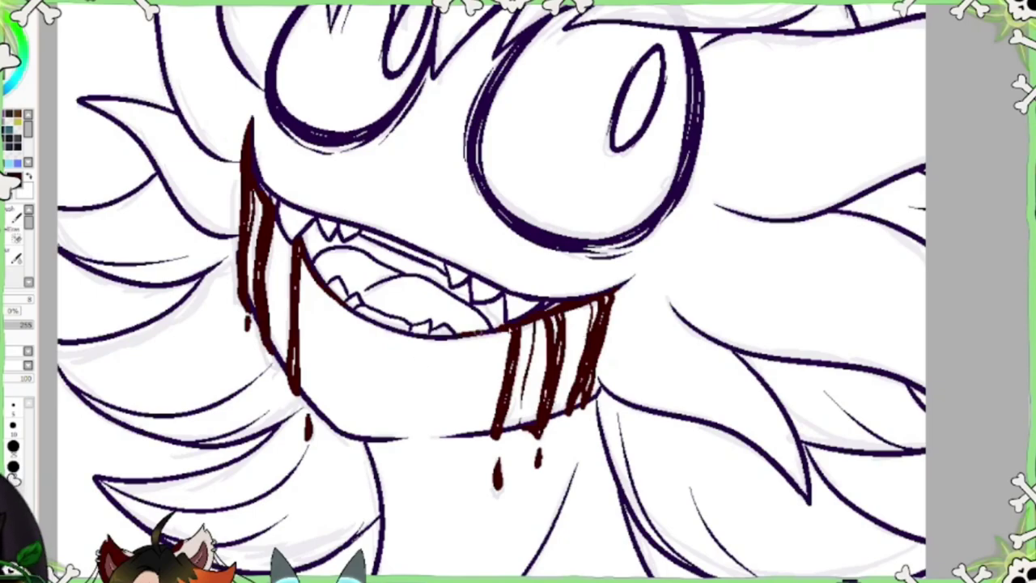
# - Add soft dark red shading along the lower lip, the mouth corners, the drips and the adjoining fin bases
pyautogui.press('e')
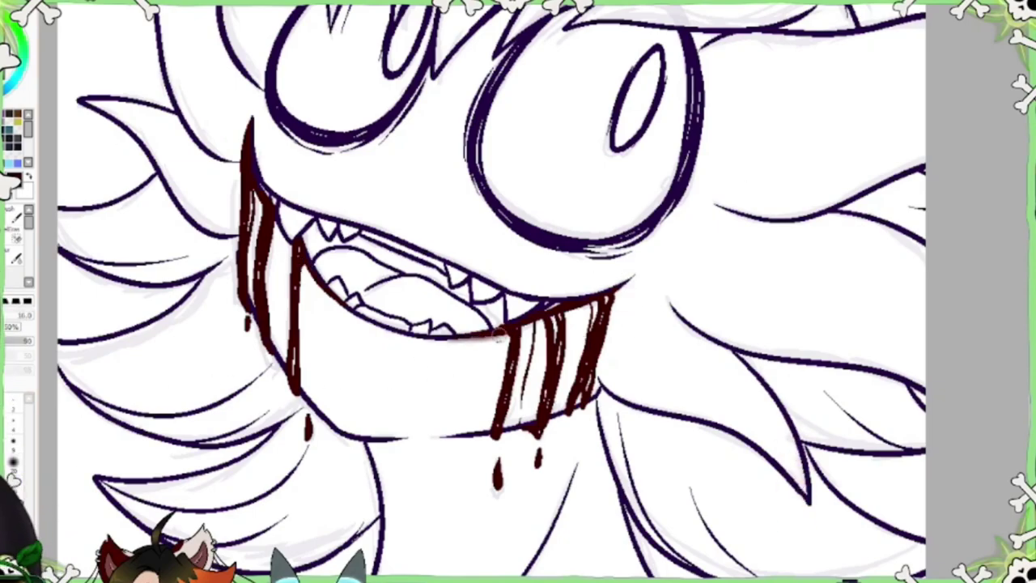
pyautogui.moveTo(447, 340)
pyautogui.mouseDown()
pyautogui.moveTo(635, 279)
pyautogui.moveTo(603, 404)
pyautogui.mouseUp()
pyautogui.moveTo(627, 360)
pyautogui.mouseDown()
pyautogui.moveTo(567, 417)
pyautogui.moveTo(506, 334)
pyautogui.moveTo(526, 409)
pyautogui.mouseUp()
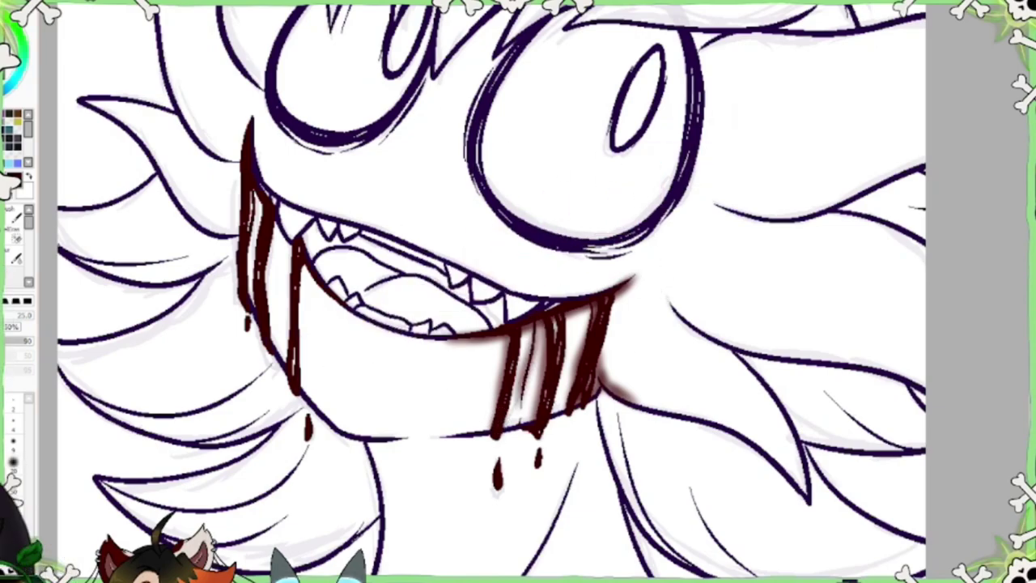
pyautogui.moveTo(295, 255)
pyautogui.mouseDown()
pyautogui.moveTo(381, 328)
pyautogui.moveTo(490, 340)
pyautogui.mouseUp()
pyautogui.moveTo(276, 227); pyautogui.dragTo(299, 385)
pyautogui.moveTo(251, 194); pyautogui.dragTo(251, 299)
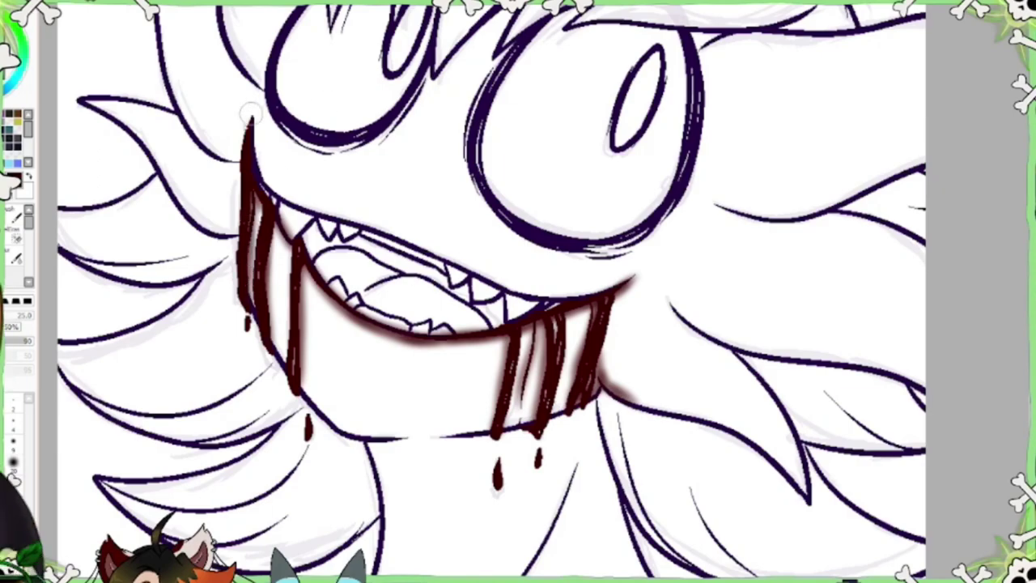
pyautogui.moveTo(251, 113); pyautogui.dragTo(324, 212)
pyautogui.moveTo(502, 303); pyautogui.dragTo(644, 271)
pyautogui.moveTo(251, 243); pyautogui.dragTo(190, 212)
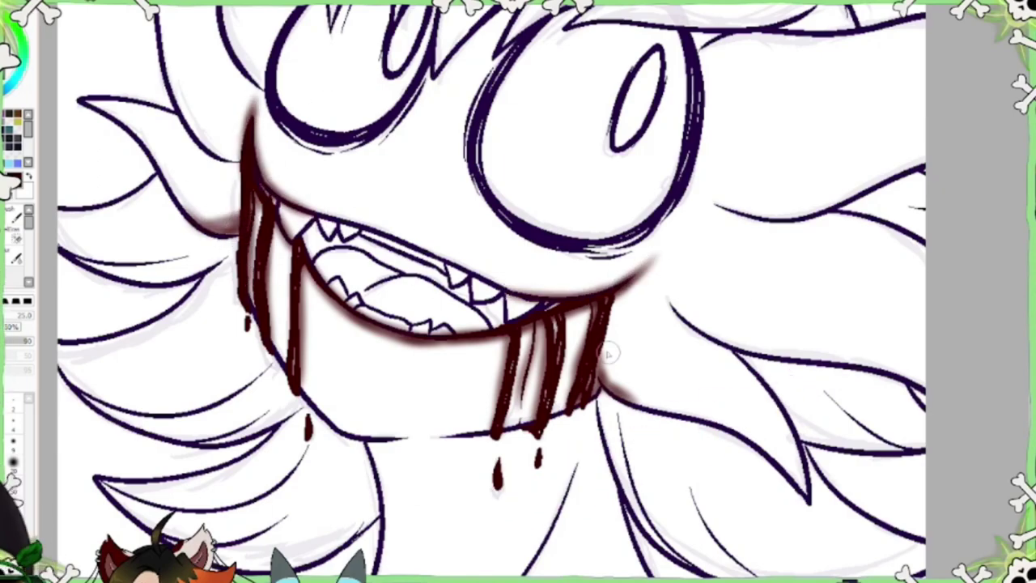
# - Build up a wider, fainter reddish glow around the mouth corners, lower lip and drips
pyautogui.moveTo(625, 369); pyautogui.dragTo(639, 400)
pyautogui.moveTo(647, 260); pyautogui.dragTo(504, 256)
pyautogui.moveTo(271, 106)
pyautogui.mouseDown()
pyautogui.moveTo(243, 219)
pyautogui.moveTo(203, 228)
pyautogui.mouseUp()
pyautogui.moveTo(275, 235); pyautogui.dragTo(306, 349)
pyautogui.moveTo(315, 291); pyautogui.dragTo(486, 429)
pyautogui.moveTo(462, 340)
pyautogui.mouseDown()
pyautogui.moveTo(336, 302)
pyautogui.moveTo(453, 340)
pyautogui.mouseUp()
pyautogui.press('e')
pyautogui.moveTo(405, 363)
pyautogui.mouseDown()
pyautogui.moveTo(486, 291)
pyautogui.moveTo(316, 267)
pyautogui.mouseUp()
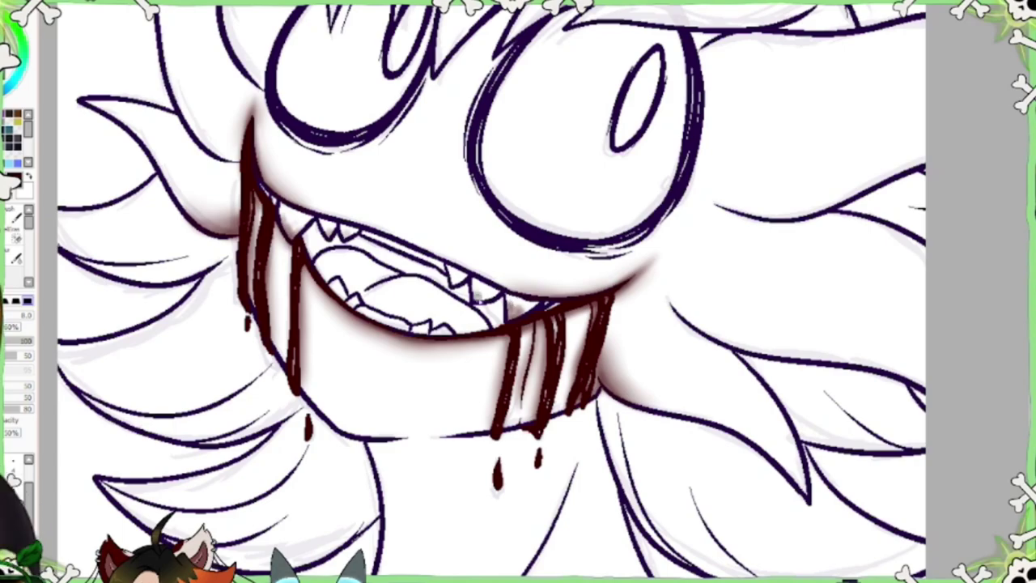
# - Try adding faint brownish-grey blotches beside the mouth on both cheeks and on the chin
pyautogui.press('b')
pyautogui.moveTo(624, 341); pyautogui.dragTo(680, 322)
pyautogui.moveTo(458, 355)
pyautogui.mouseDown()
pyautogui.moveTo(486, 380)
pyautogui.moveTo(470, 393)
pyautogui.mouseUp()
pyautogui.moveTo(203, 187); pyautogui.dragTo(231, 213)
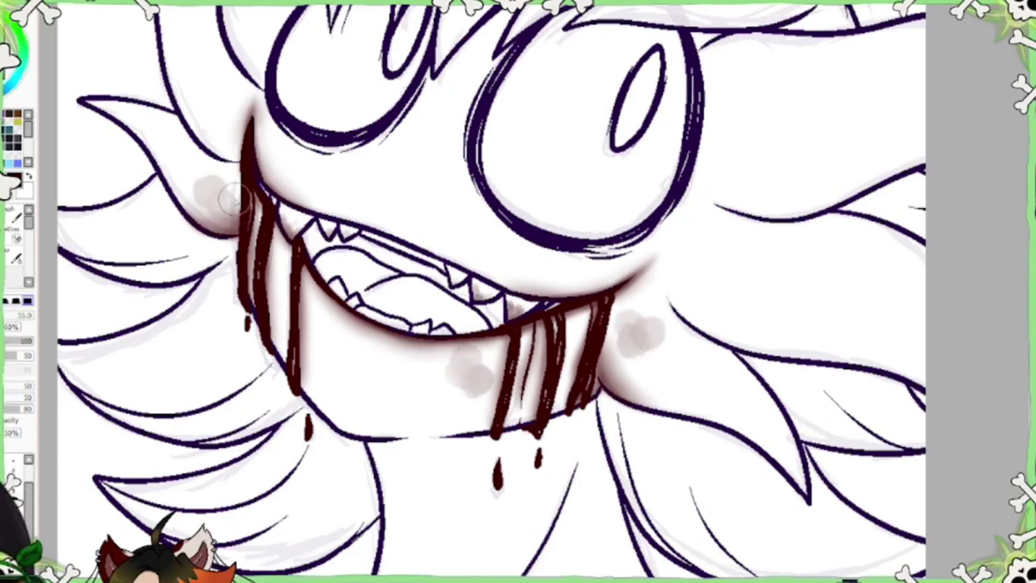
# - Select both eyes around the pupils, shade them dark purple with lighter purple centers, and color the slit pupils red
pyautogui.scroll(-1, 597, 161)
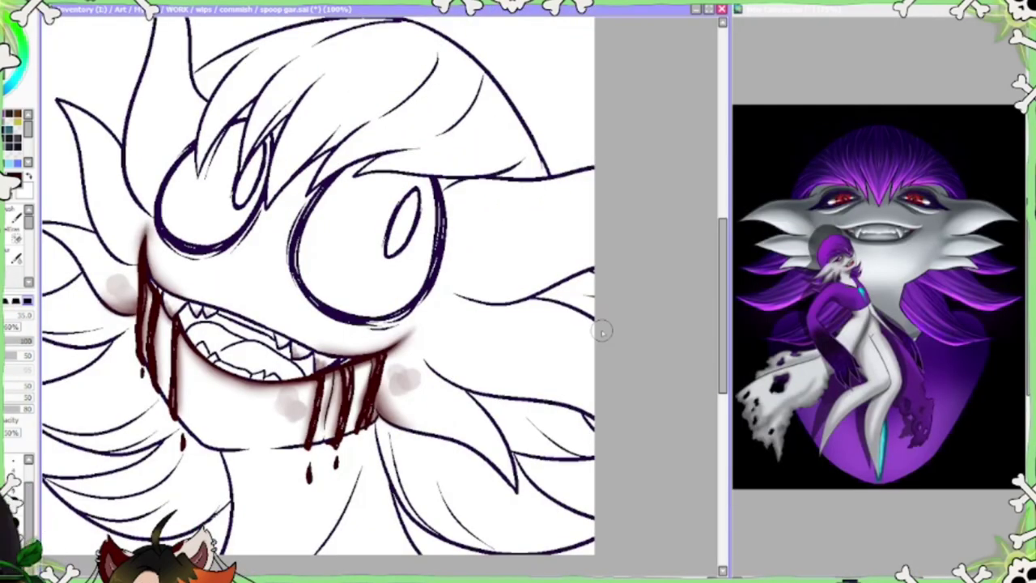
pyautogui.press('b')
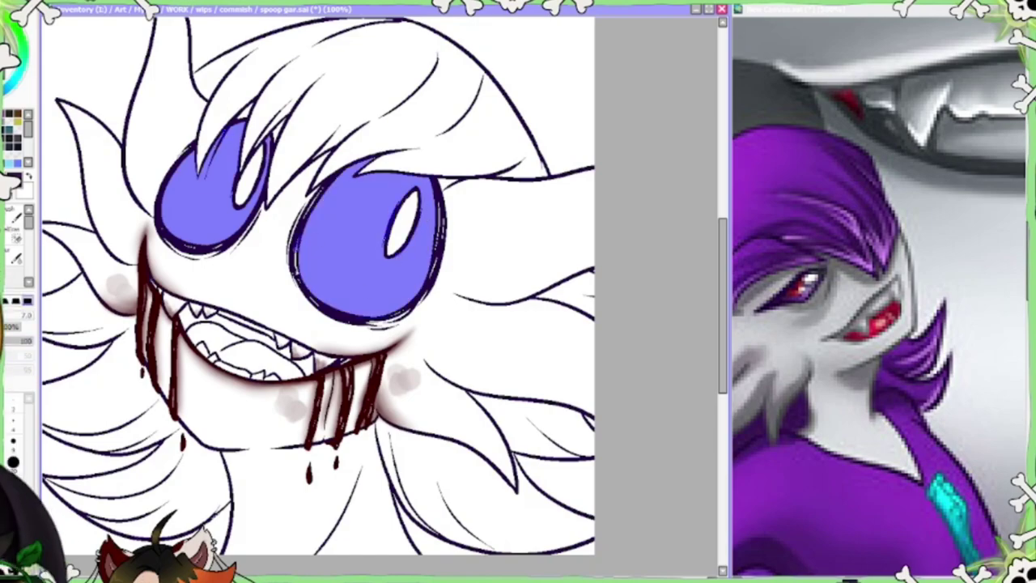
pyautogui.moveTo(332, 195); pyautogui.dragTo(388, 242)
pyautogui.moveTo(162, 202); pyautogui.dragTo(210, 186)
pyautogui.moveTo(324, 243); pyautogui.dragTo(389, 267)
pyautogui.moveTo(380, 162); pyautogui.dragTo(421, 170)
pyautogui.scroll(-3, 418, 172)
pyautogui.scroll(3, 418, 172)
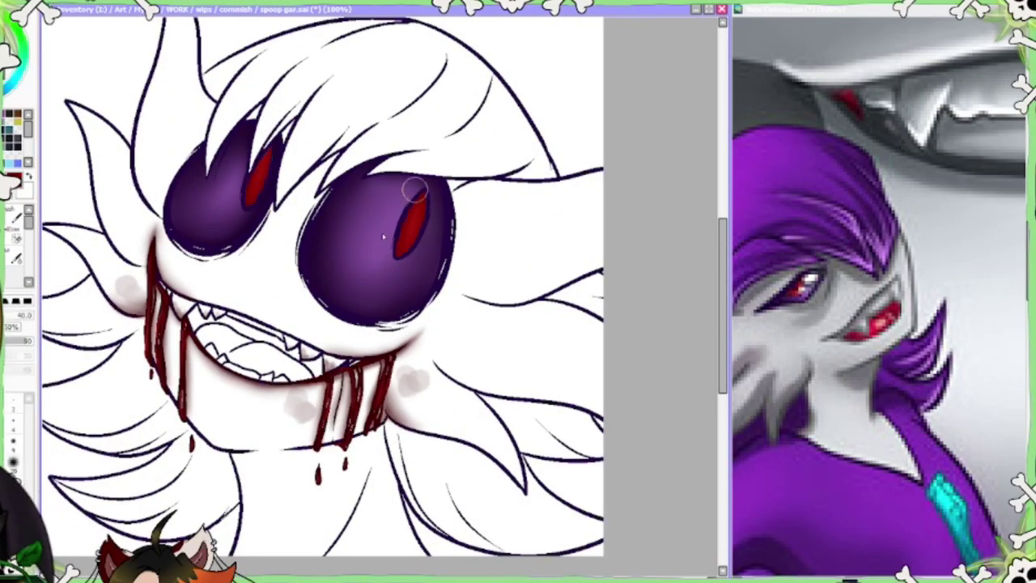
# - Select the bangs and the hair tufts on both sides and fill them with flat purple
pyautogui.click(364, 97)
pyautogui.moveTo(364, 284); pyautogui.dragTo(445, 283)
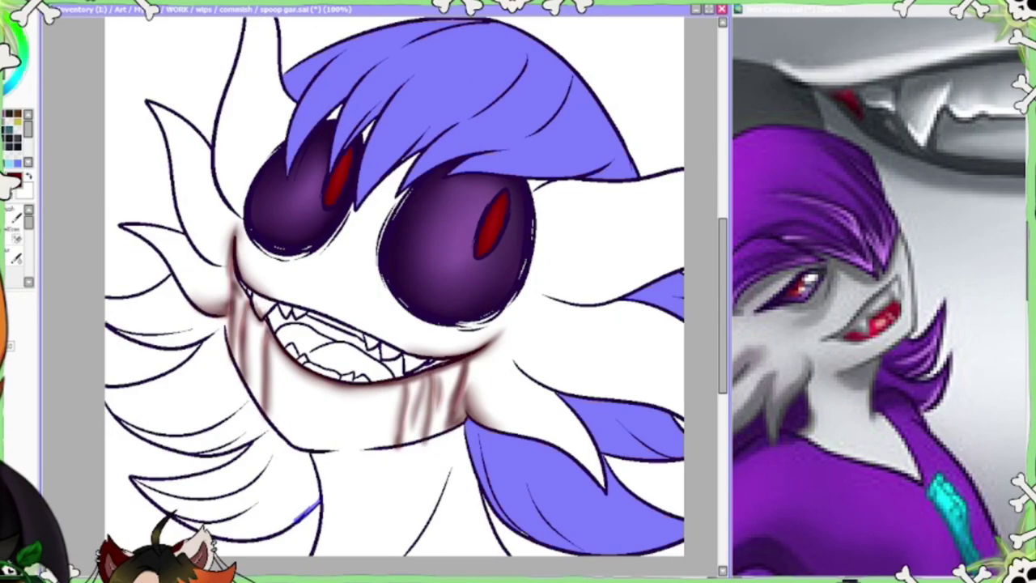
pyautogui.click(215, 391)
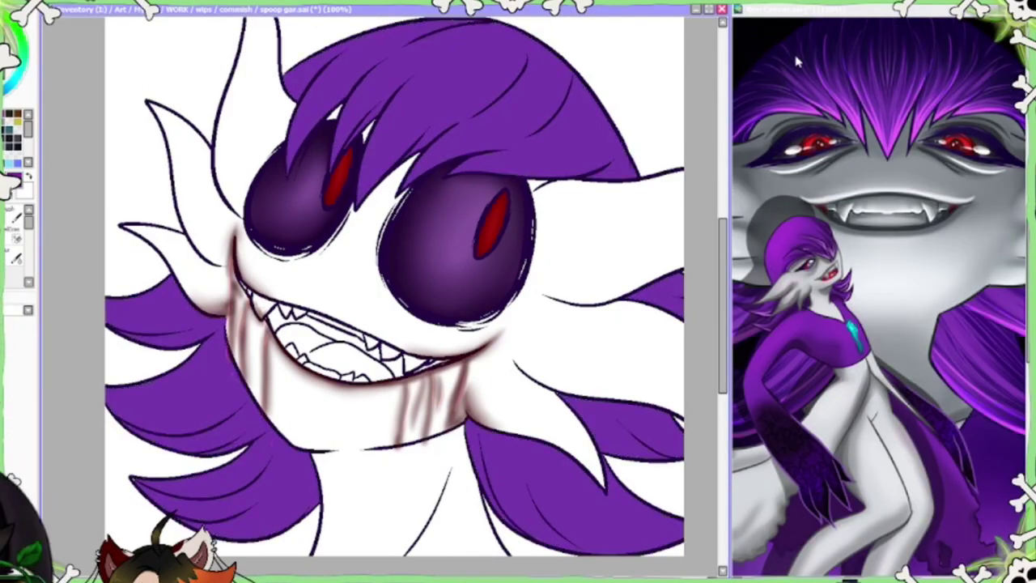
# - Paint dark purple shadows on the side hair tufts, leaving curved areas of the base purple on the outer parts
pyautogui.moveTo(688, 503); pyautogui.dragTo(610, 504)
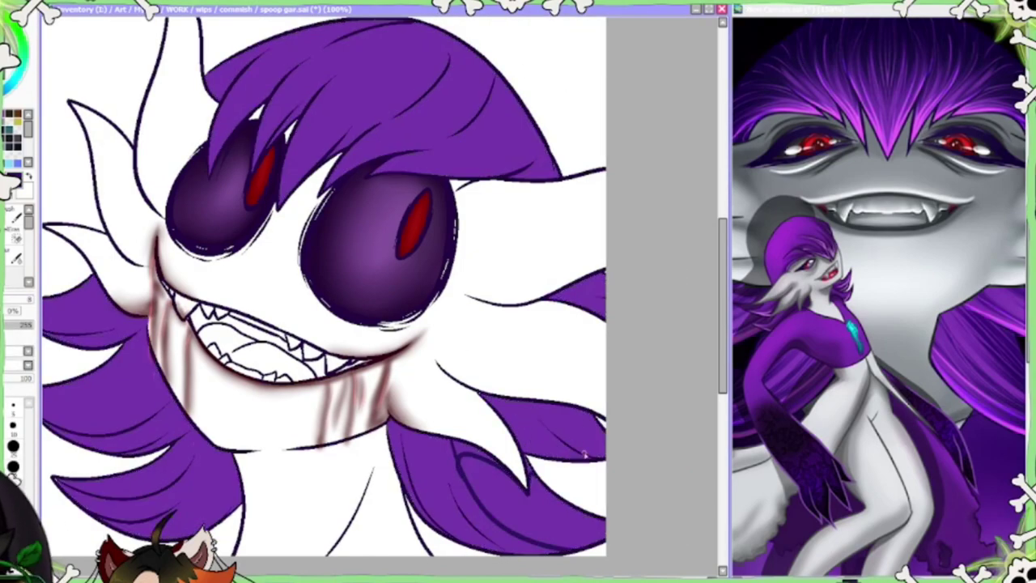
pyautogui.hscroll(-3, 372, 287)
pyautogui.moveTo(150, 478)
pyautogui.mouseDown()
pyautogui.moveTo(293, 461)
pyautogui.moveTo(340, 535)
pyautogui.mouseUp()
pyautogui.moveTo(144, 437); pyautogui.dragTo(297, 404)
pyautogui.moveTo(197, 370)
pyautogui.mouseDown()
pyautogui.moveTo(161, 324)
pyautogui.moveTo(201, 365)
pyautogui.mouseUp()
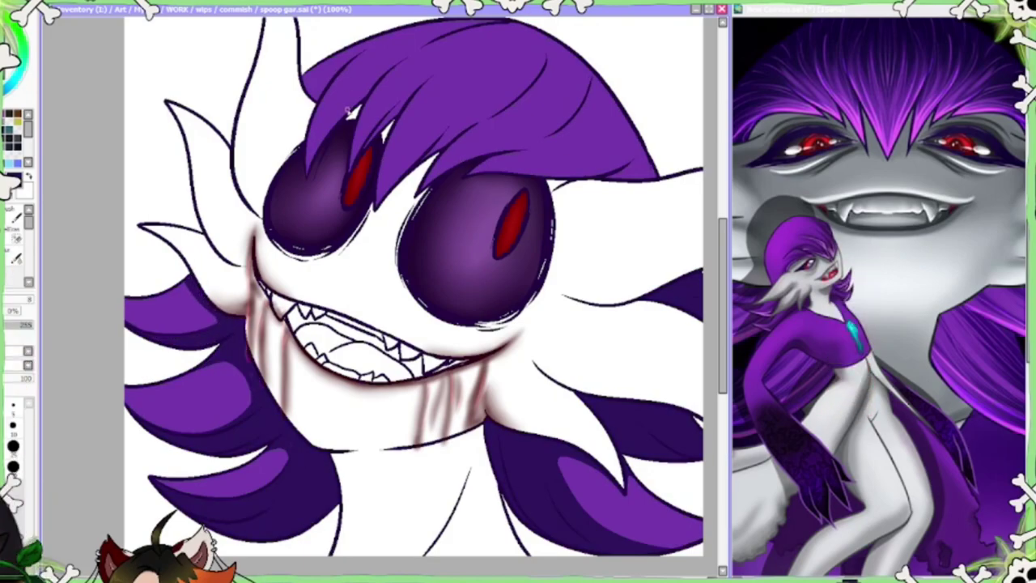
# - Shade the bangs with dark purple between the strands and along the back edge of the head
pyautogui.scroll(3, 348, 105)
pyautogui.moveTo(414, 148); pyautogui.dragTo(316, 194)
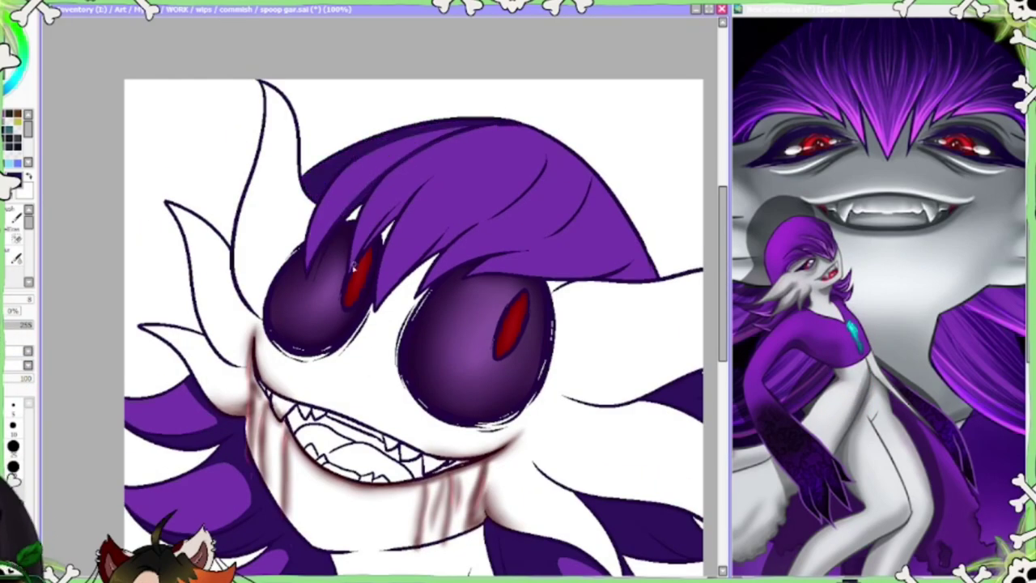
pyautogui.moveTo(526, 162); pyautogui.dragTo(420, 148)
pyautogui.moveTo(536, 137); pyautogui.dragTo(423, 256)
pyautogui.moveTo(473, 196); pyautogui.dragTo(426, 257)
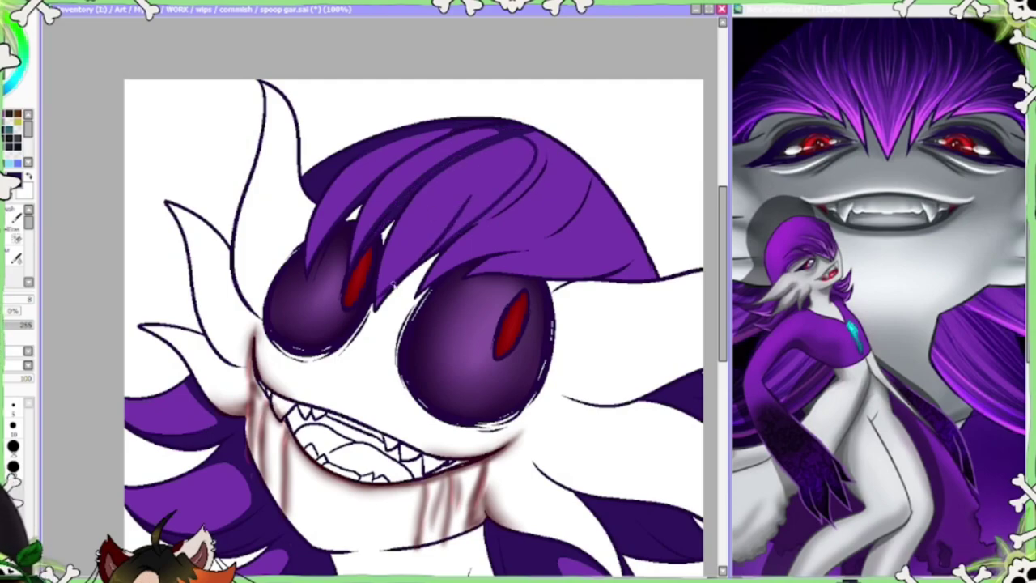
pyautogui.moveTo(582, 154); pyautogui.dragTo(470, 267)
pyautogui.moveTo(599, 182); pyautogui.dragTo(551, 243)
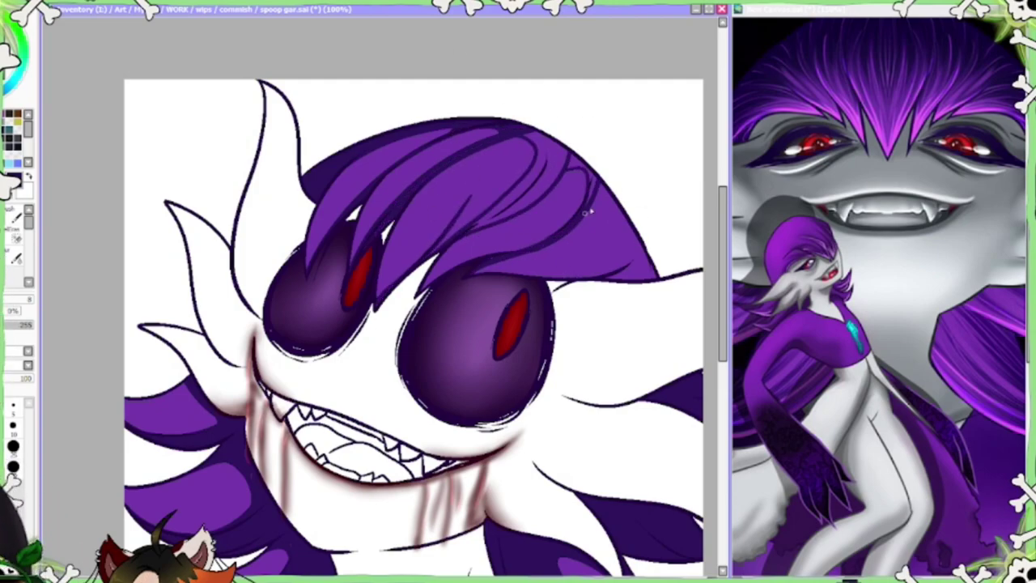
pyautogui.moveTo(567, 134); pyautogui.dragTo(486, 231)
pyautogui.moveTo(652, 234); pyautogui.dragTo(587, 280)
# - Sample the bright purple from the reference hair and paint thin highlight streaks on the bangs and left tufts, undoing one stroke
pyautogui.click(851, 97)
pyautogui.click(405, 202)
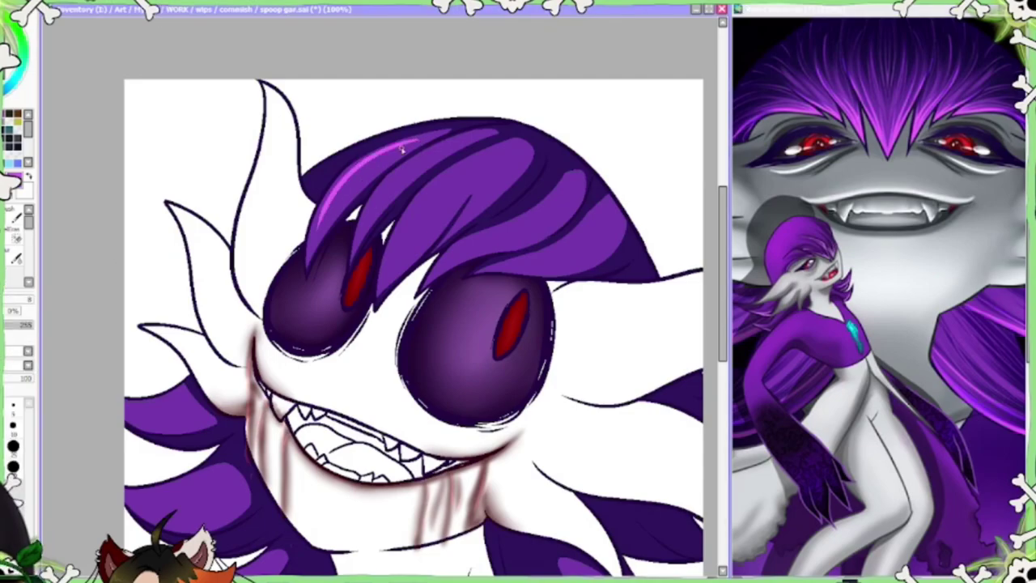
pyautogui.moveTo(486, 146); pyautogui.dragTo(356, 215)
pyautogui.moveTo(599, 223); pyautogui.dragTo(486, 271)
pyautogui.press('End')
pyautogui.press('End')
pyautogui.press('End')
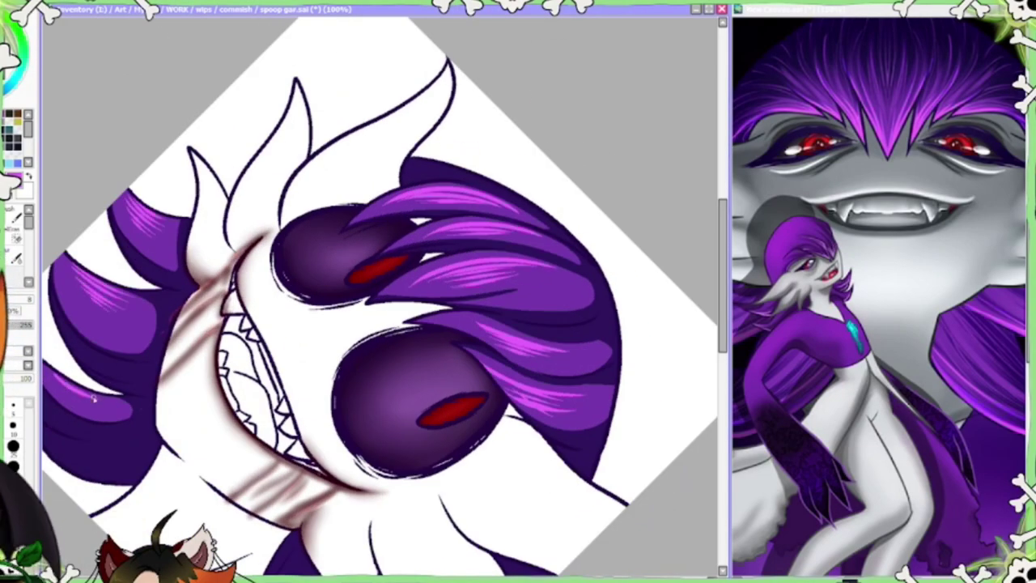
pyautogui.press('Home')
pyautogui.scroll(2, 592, 214)
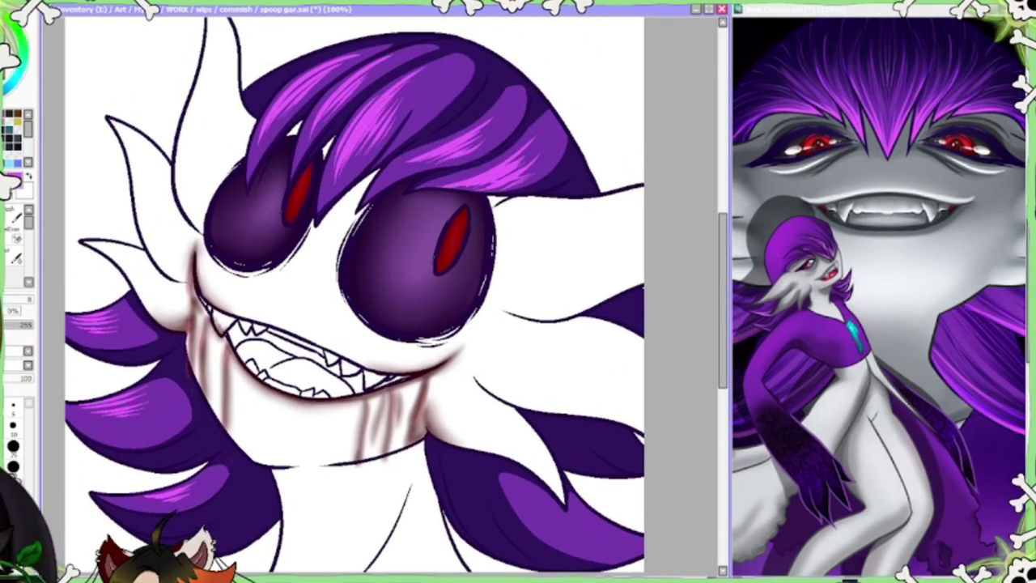
pyautogui.hotkey('ctrl', 'z')
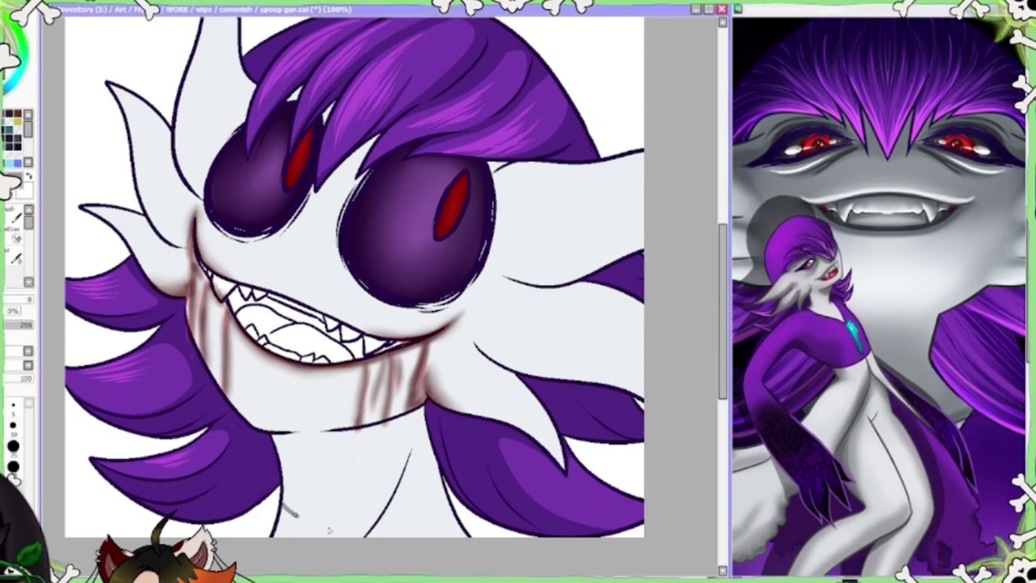
# - Shade the neck below the jaw and the lower edges of the right-hand fins with grey
pyautogui.moveTo(328, 530)
pyautogui.mouseDown()
pyautogui.moveTo(291, 457)
pyautogui.moveTo(429, 397)
pyautogui.moveTo(558, 453)
pyautogui.mouseUp()
pyautogui.moveTo(474, 344); pyautogui.dragTo(559, 389)
pyautogui.moveTo(510, 284); pyautogui.dragTo(639, 259)
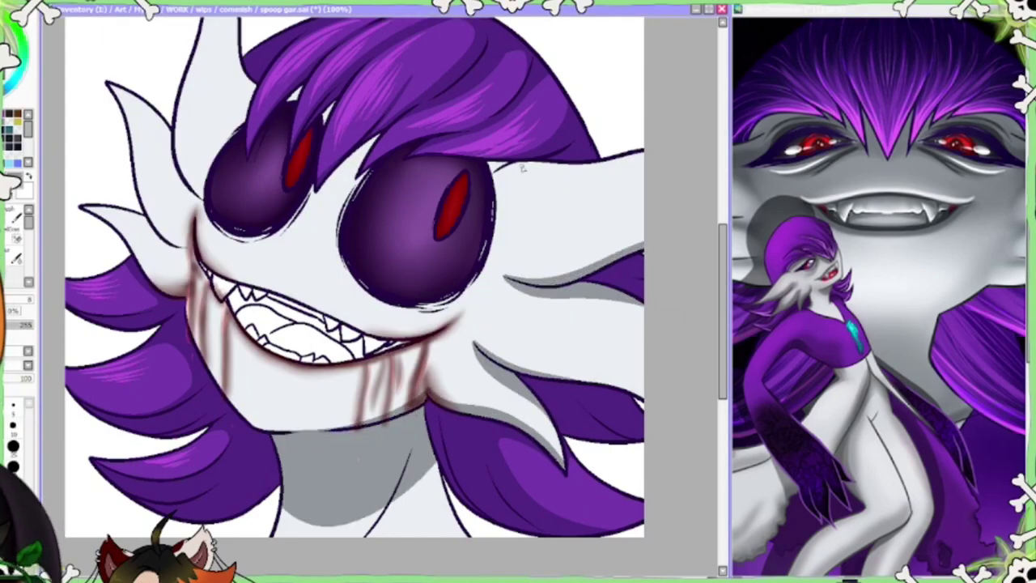
# - Paint grey shadows cast by the bangs on the upper right fin, between the eyes and at the left fin's base
pyautogui.moveTo(495, 172); pyautogui.dragTo(635, 156)
pyautogui.moveTo(567, 162); pyautogui.dragTo(494, 172)
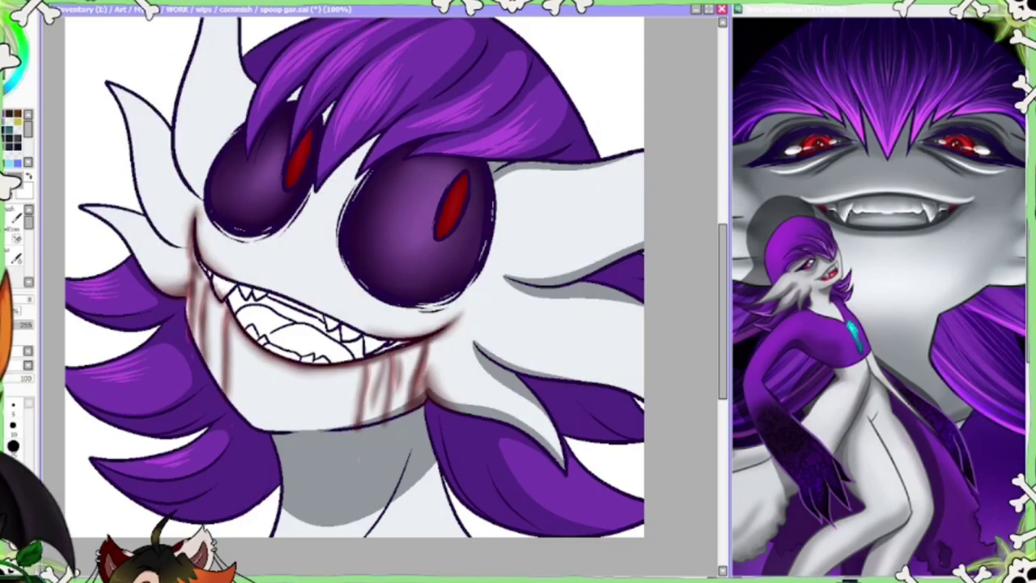
pyautogui.scroll(2, 512, 296)
pyautogui.moveTo(333, 293)
pyautogui.mouseDown()
pyautogui.moveTo(310, 257)
pyautogui.moveTo(308, 279)
pyautogui.moveTo(347, 236)
pyautogui.moveTo(324, 259)
pyautogui.mouseUp()
pyautogui.moveTo(247, 134); pyautogui.dragTo(244, 191)
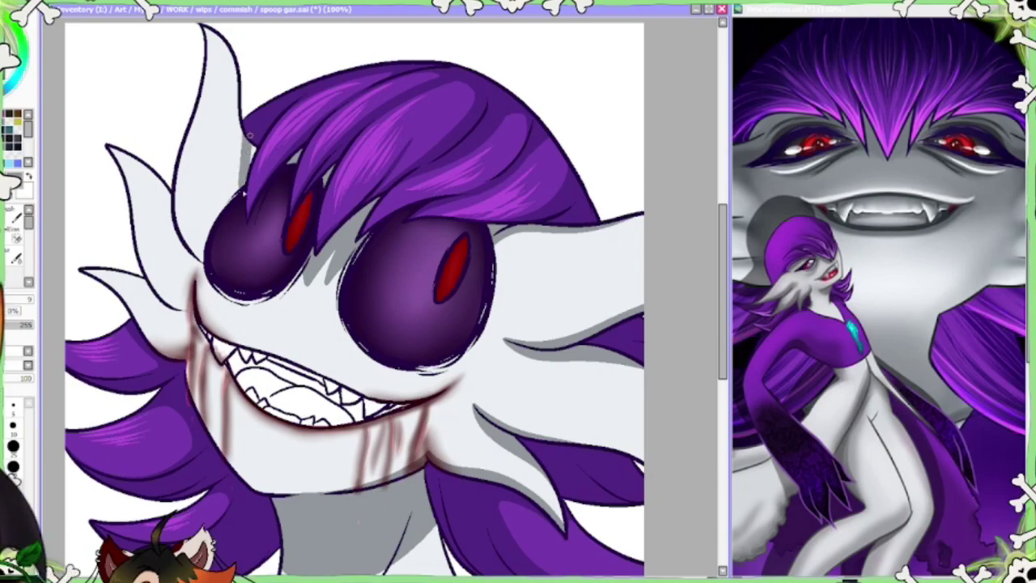
# - Shade the inner edges of the left-hand fins with grey
pyautogui.moveTo(121, 154); pyautogui.dragTo(202, 267)
pyautogui.moveTo(85, 271)
pyautogui.mouseDown()
pyautogui.moveTo(182, 316)
pyautogui.moveTo(162, 308)
pyautogui.mouseUp()
pyautogui.moveTo(162, 348)
pyautogui.mouseDown()
pyautogui.moveTo(202, 421)
pyautogui.moveTo(267, 490)
pyautogui.mouseUp()
pyautogui.scroll(-2, 354, 291)
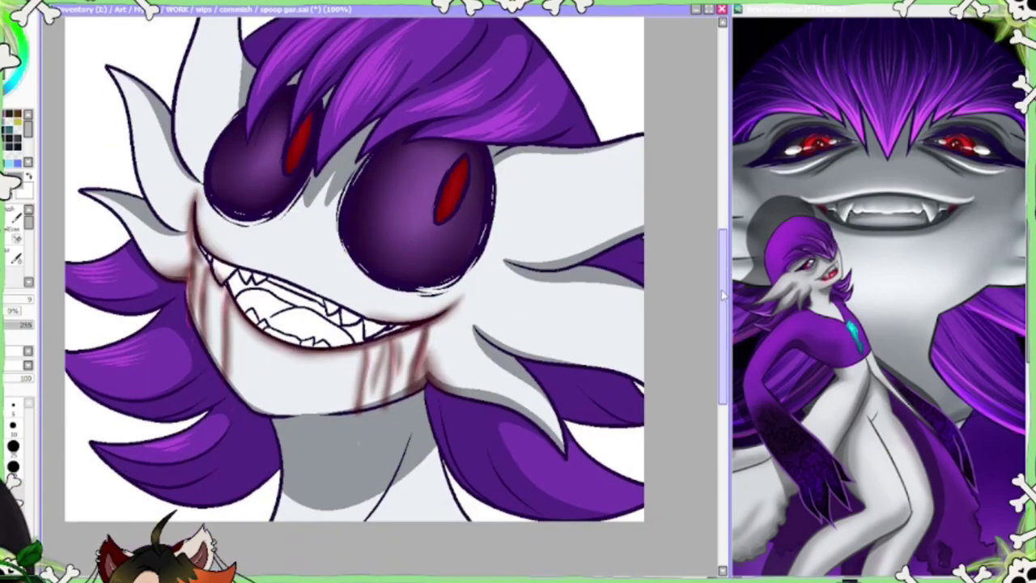
# - Paint off-white highlights on the fins and lower jaw, and redraw the blood drips in dark red with falling drops
pyautogui.click(519, 338)
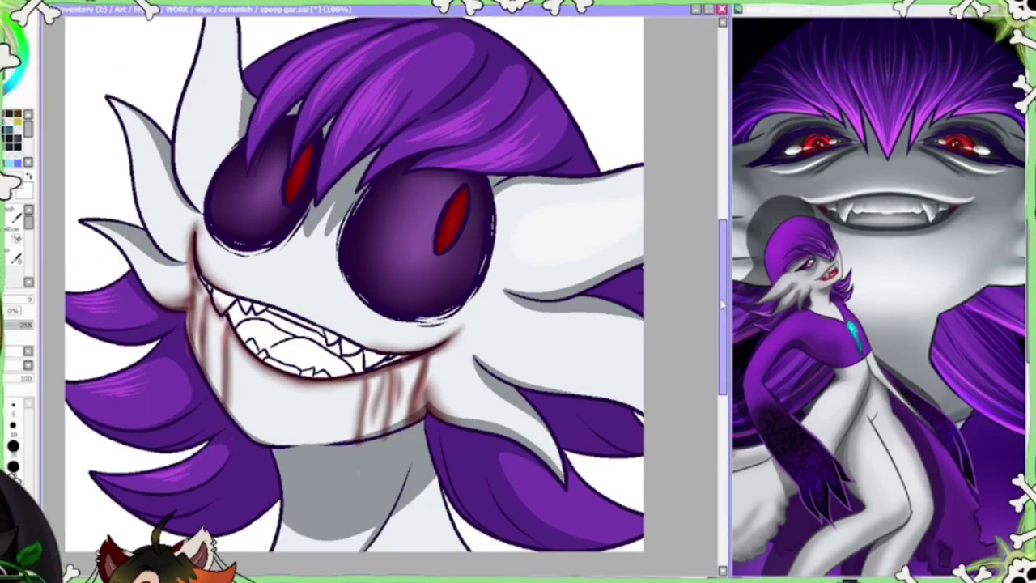
pyautogui.scroll(2, 217, 207)
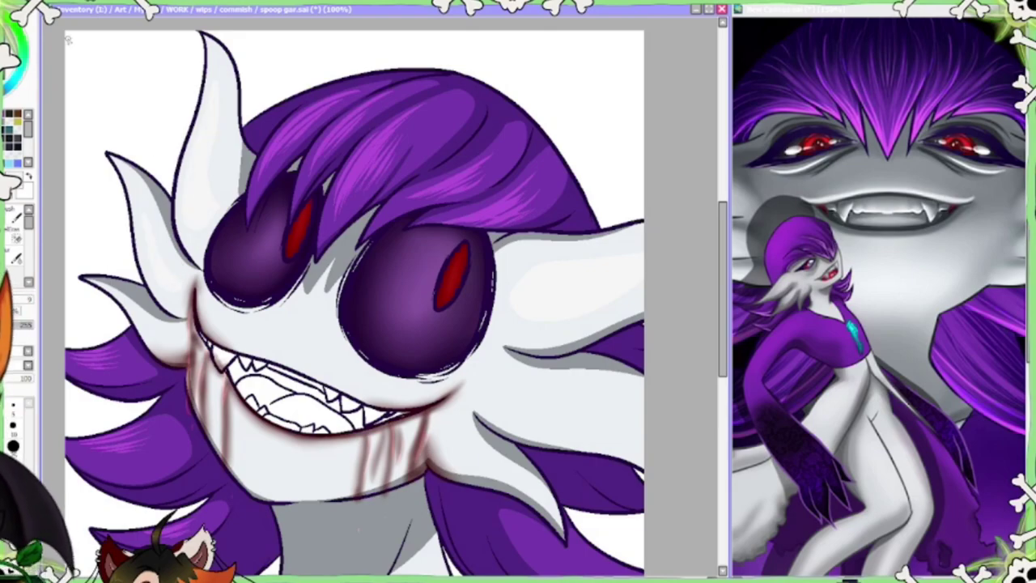
pyautogui.hotkey('ctrl', 'Tab')
pyautogui.hotkey('ctrl', 'Tab')
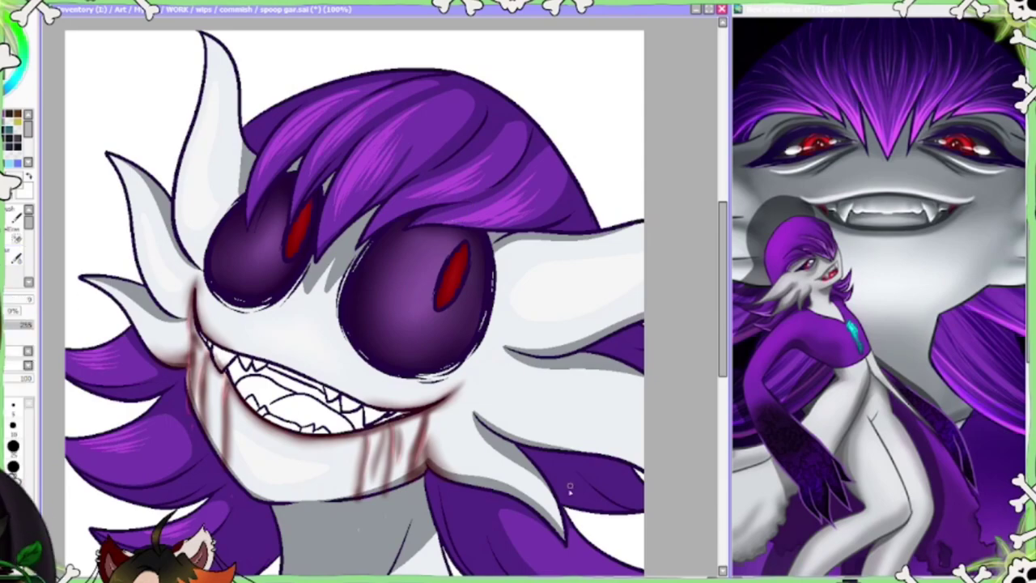
pyautogui.hscroll(1, 556, 429)
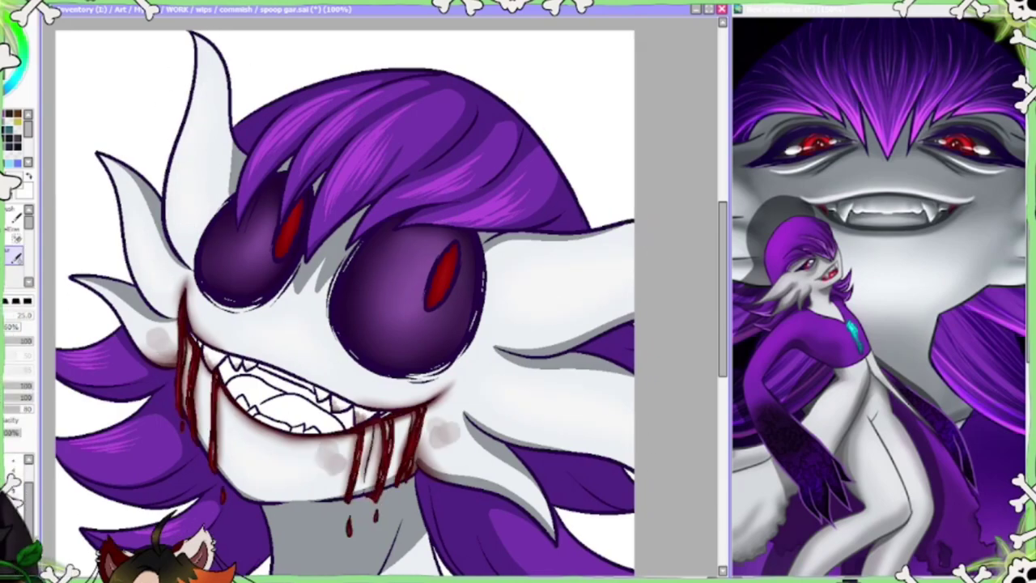
pyautogui.scroll(-1, 344, 295)
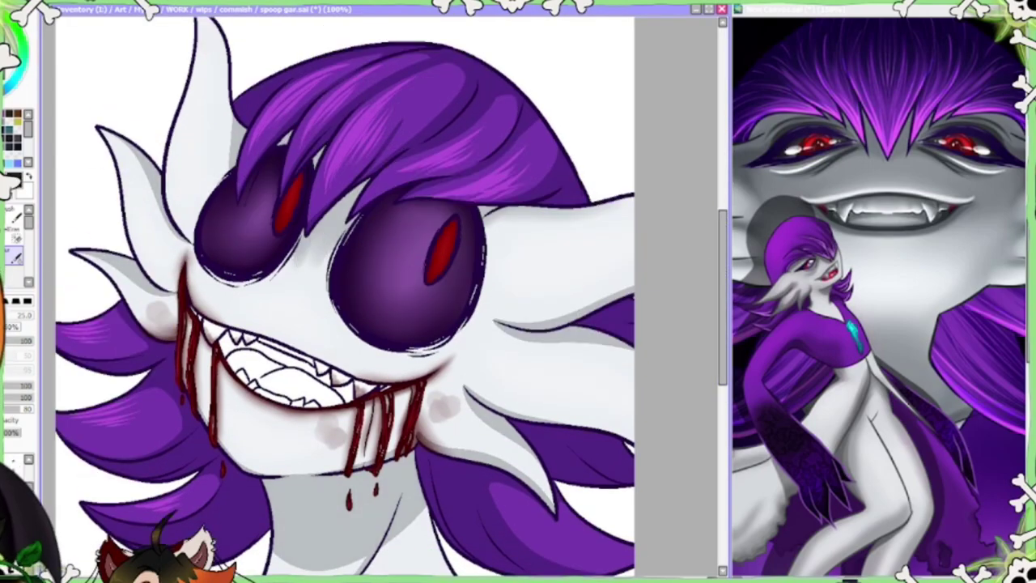
# - Airbrush soft dark purple shadows around both eyes, under the bangs, at the fin bases and below the jaw
pyautogui.moveTo(267, 146)
pyautogui.mouseDown()
pyautogui.moveTo(502, 243)
pyautogui.moveTo(364, 324)
pyautogui.mouseUp()
pyautogui.scroll(3, 413, 441)
pyautogui.scroll(-6, 410, 454)
pyautogui.moveTo(340, 405)
pyautogui.mouseDown()
pyautogui.moveTo(405, 359)
pyautogui.moveTo(335, 399)
pyautogui.mouseUp()
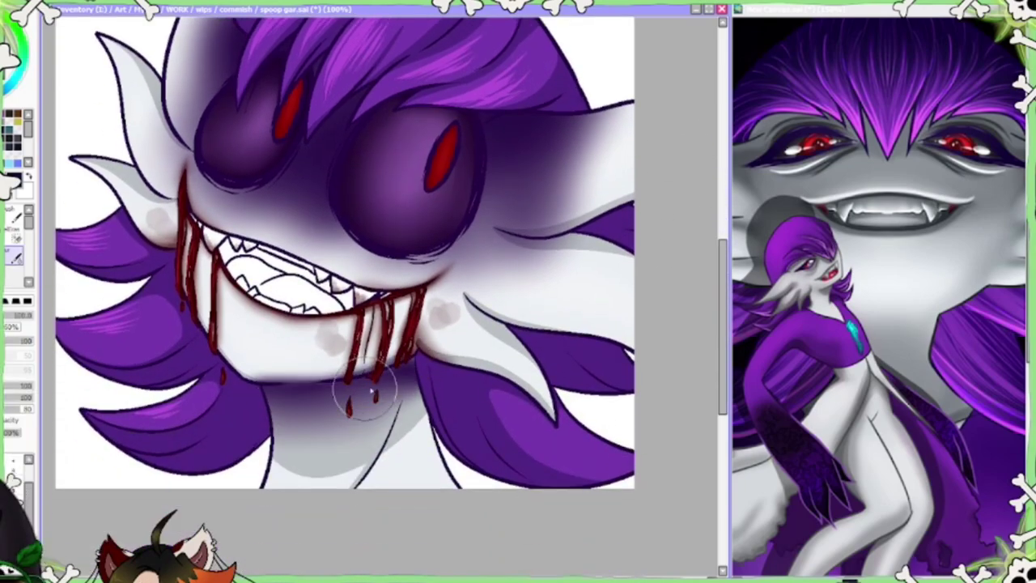
pyautogui.scroll(4, 235, 158)
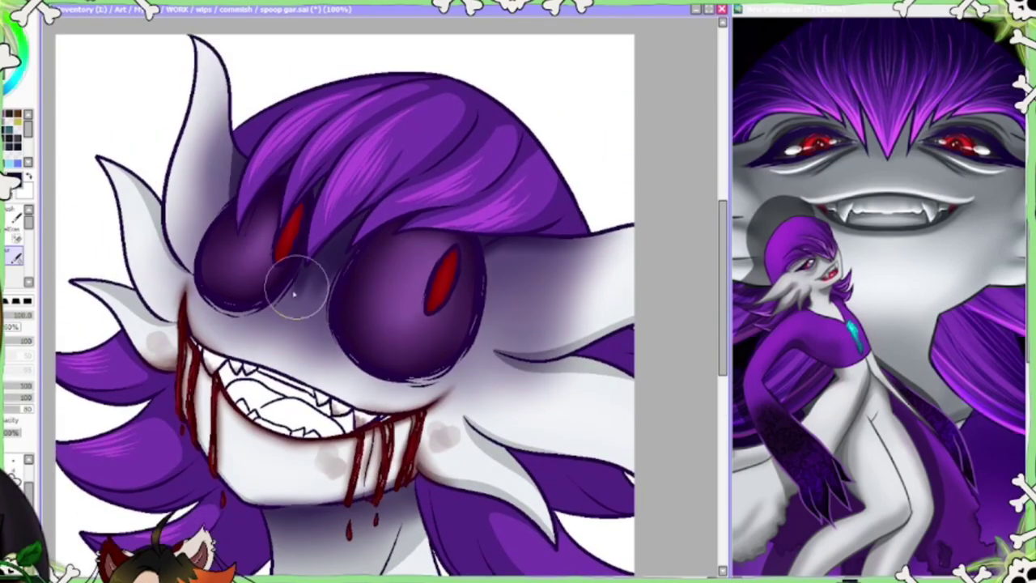
# - Paint a dark slit in the middle of each red pupil and ring it with brighter red
pyautogui.hotkey('alt', 'Tab')
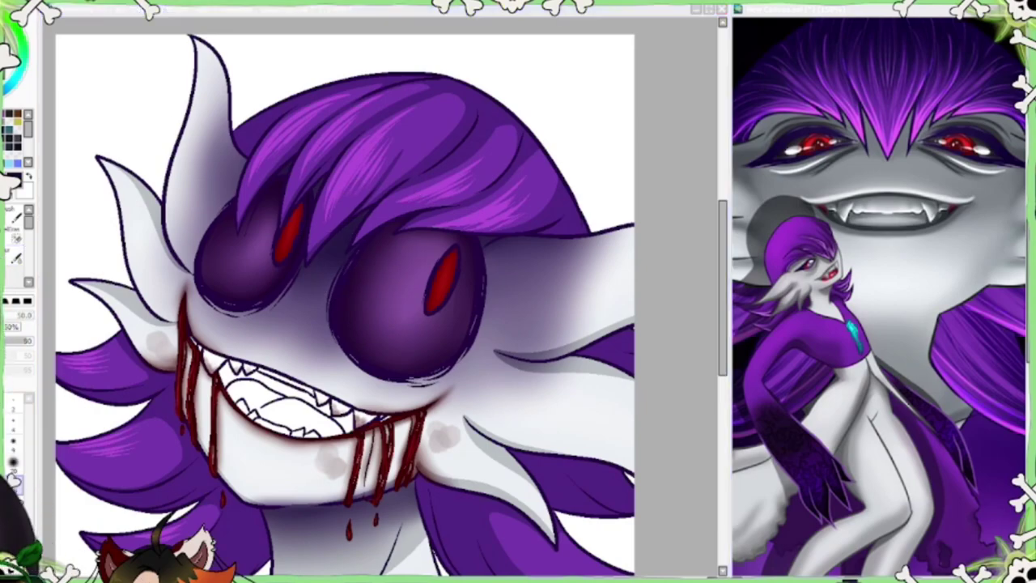
pyautogui.hotkey('alt', 'Tab')
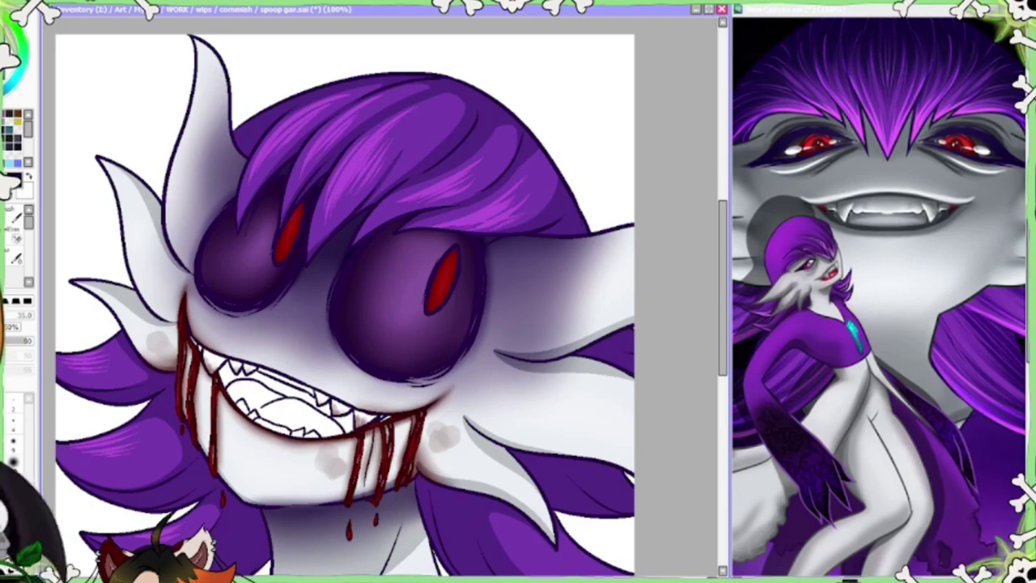
pyautogui.press('n')
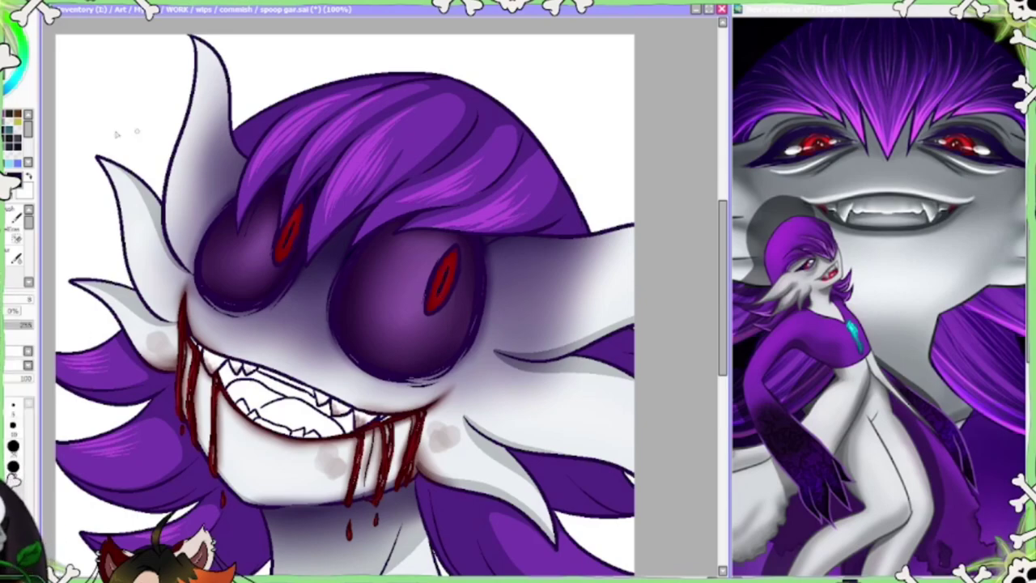
pyautogui.press('x')
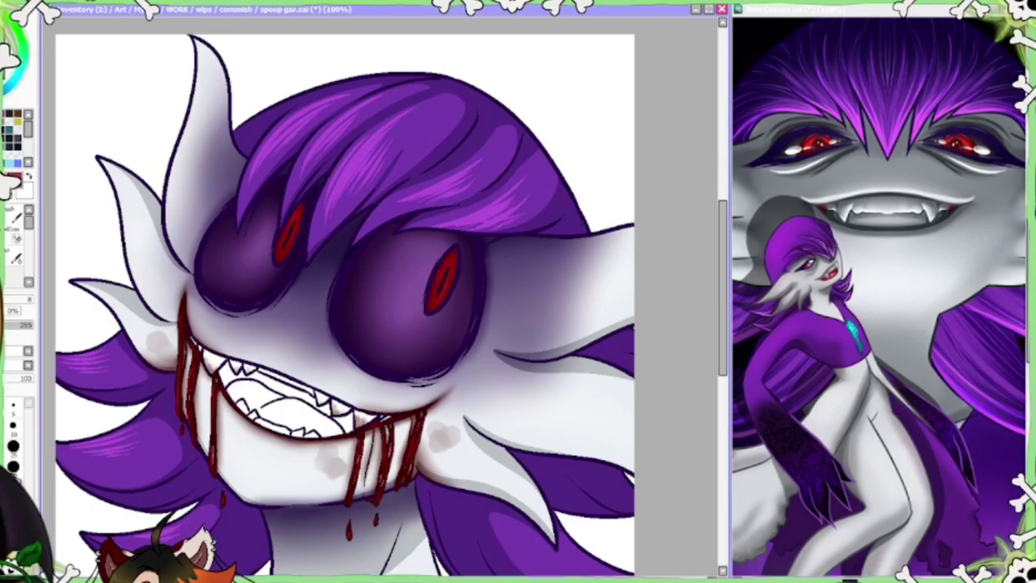
pyautogui.moveTo(442, 266); pyautogui.dragTo(442, 272)
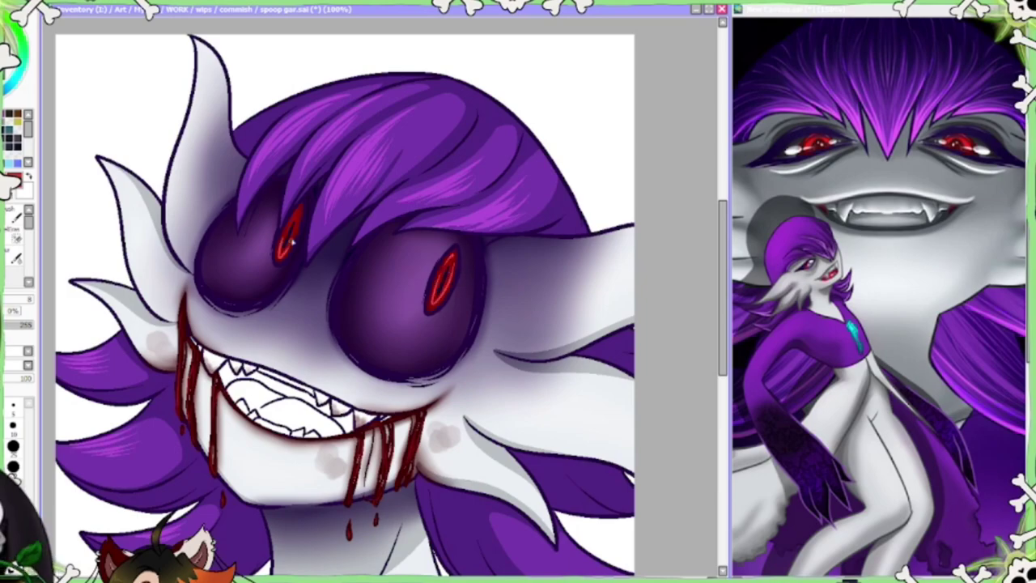
pyautogui.moveTo(299, 257); pyautogui.dragTo(289, 228)
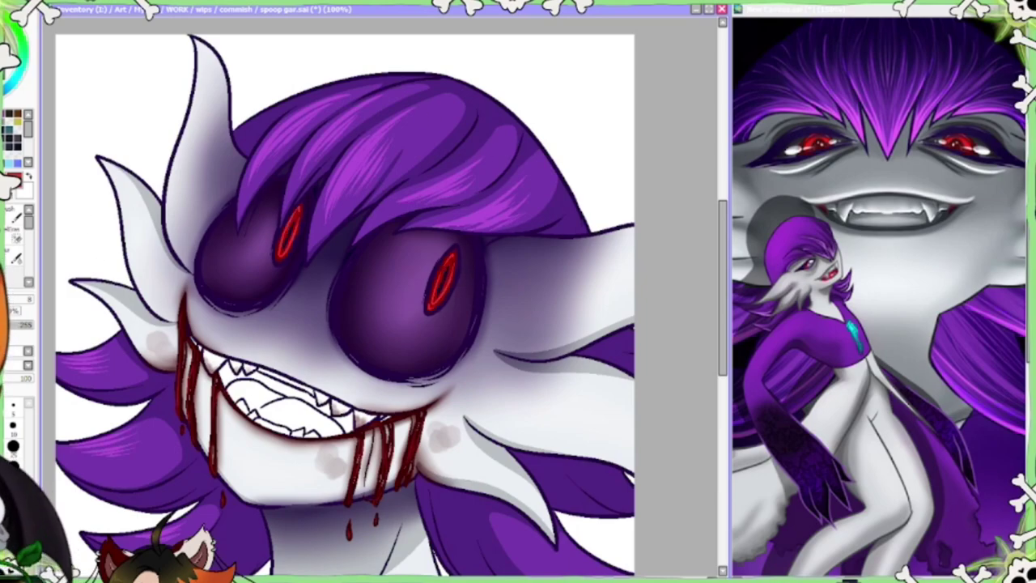
# - Airbrush a soft red glow over both pupils and along the lower edge of the bangs above the eyes
pyautogui.moveTo(451, 252); pyautogui.dragTo(433, 309)
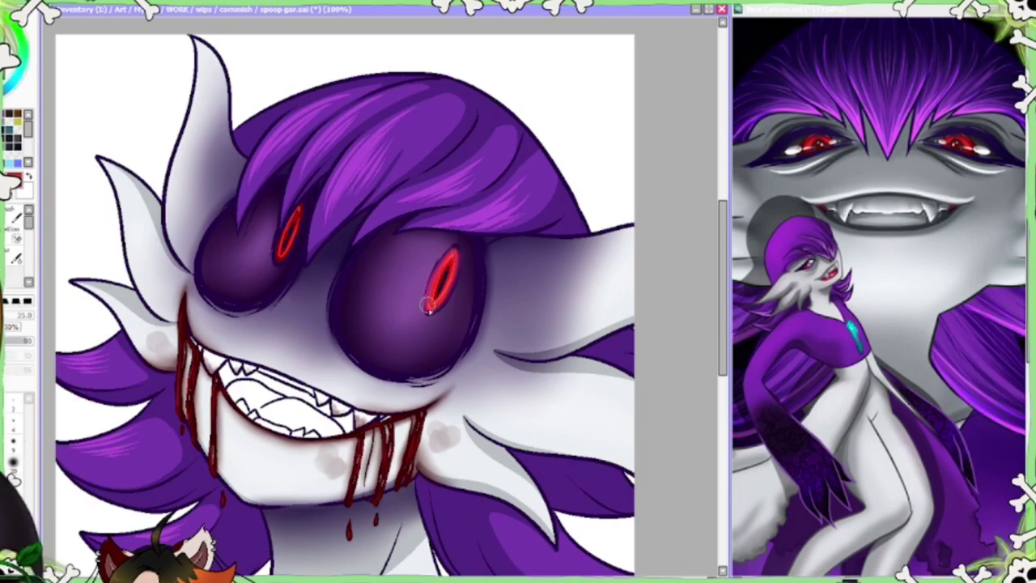
pyautogui.moveTo(279, 259); pyautogui.dragTo(301, 208)
pyautogui.moveTo(405, 232); pyautogui.dragTo(492, 233)
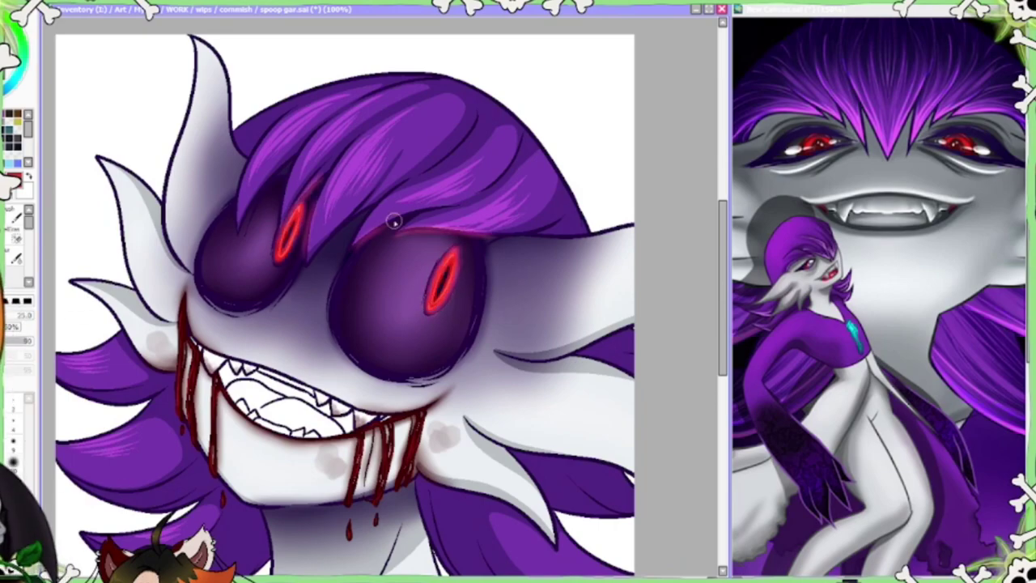